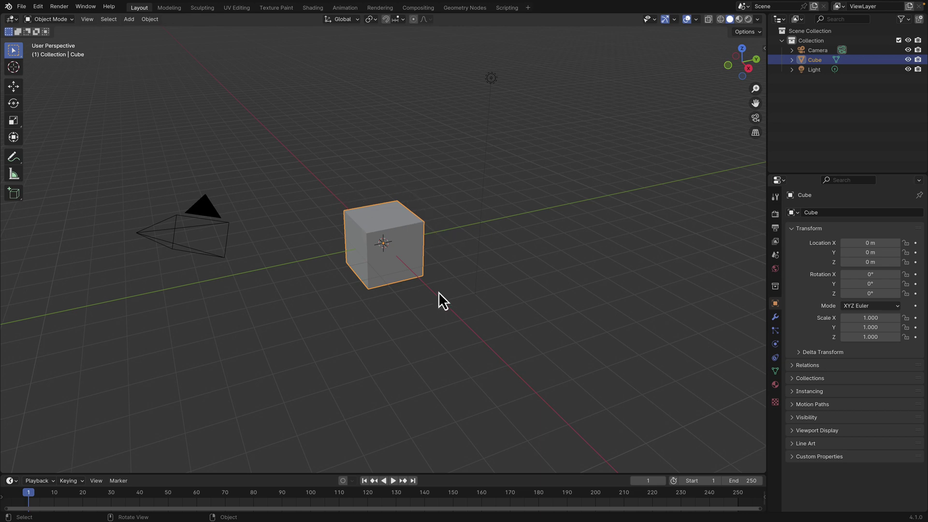
# Split the 3D viewport vertically into two areas and change the new one to a UV Editor.
pyautogui.scroll(3, 439, 292)
pyautogui.scroll(-2, 474, 238)
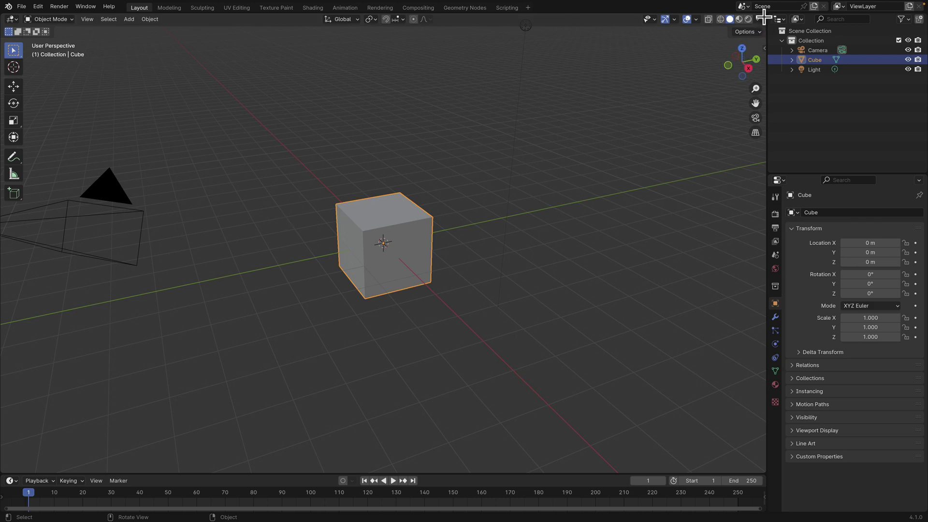
pyautogui.moveTo(765, 14); pyautogui.dragTo(471, 12)
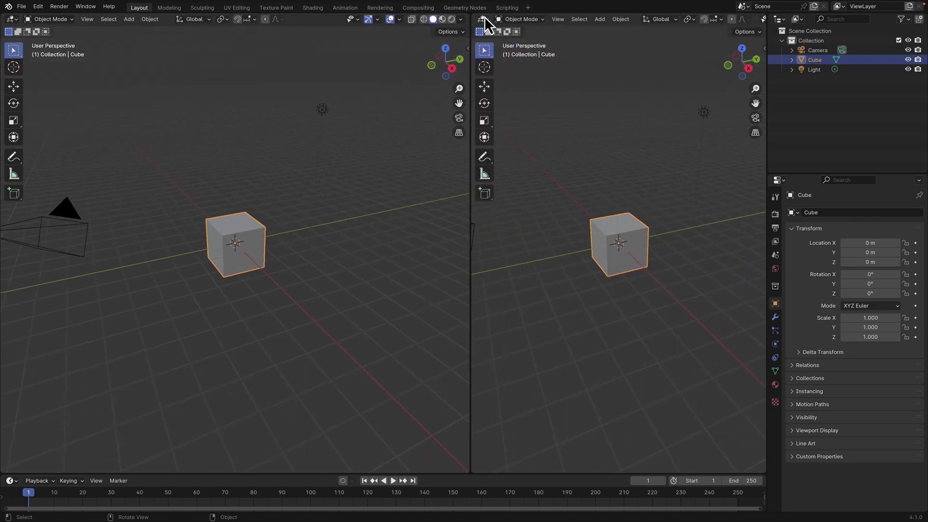
pyautogui.click(483, 19)
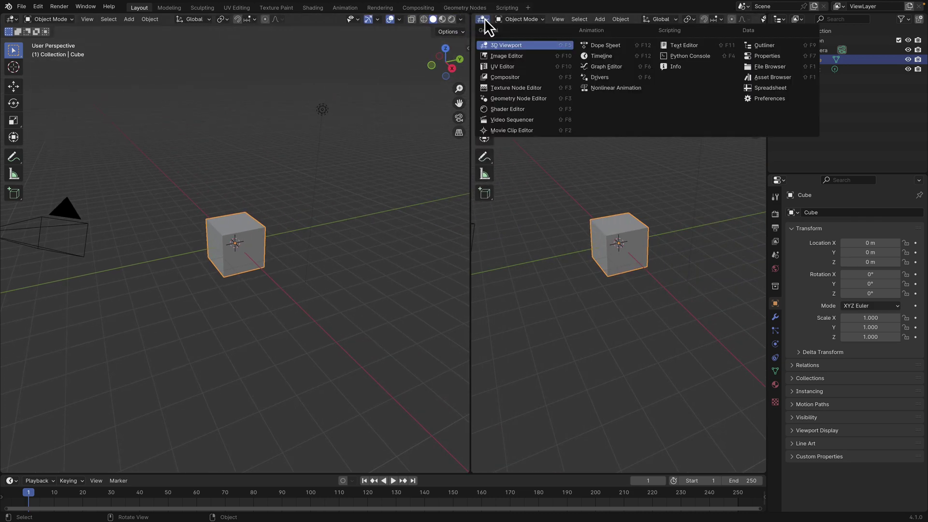
pyautogui.click(512, 70)
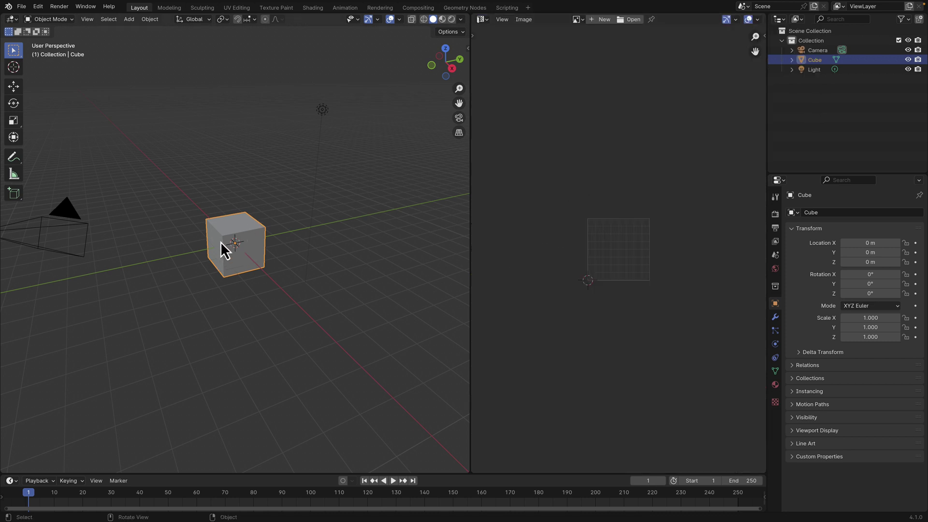
# Enter Edit Mode on the cube and map its UVs with Project from View.
pyautogui.press('Tab')
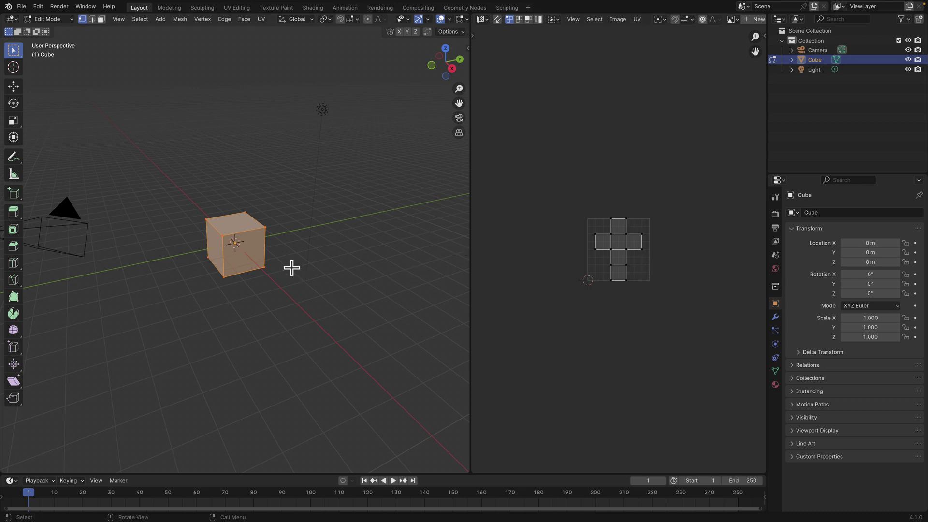
pyautogui.press('u')
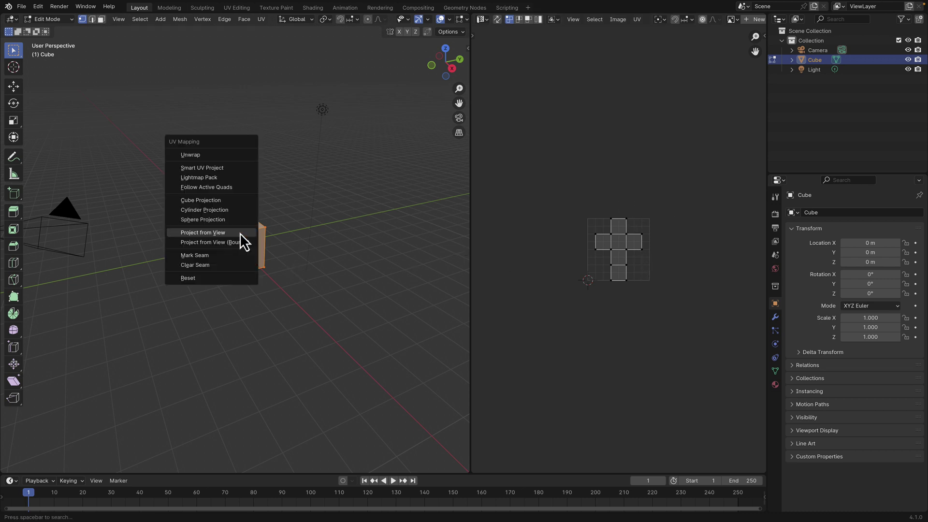
pyautogui.click(213, 232)
pyautogui.press('Home')
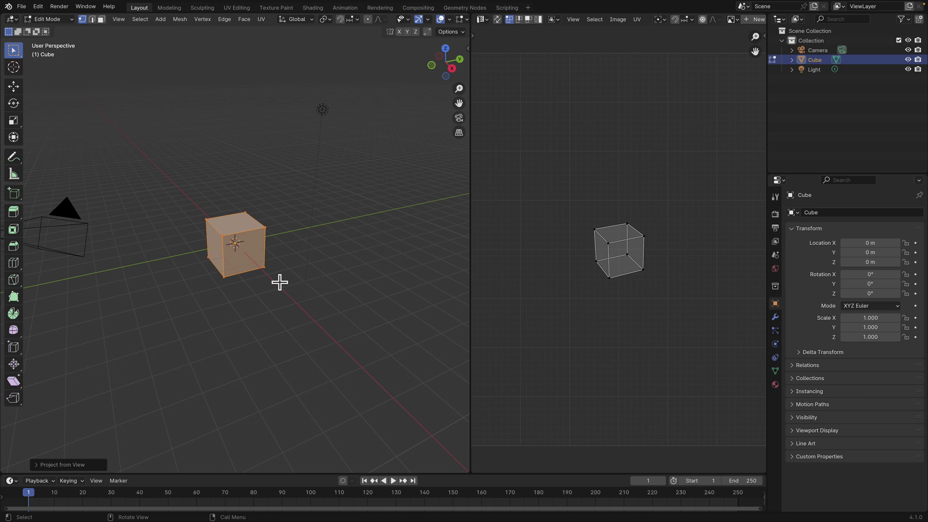
# In edge selection mode, select a set of the cube's top, vertical and bottom edges and mark them as seams.
pyautogui.click(94, 21)
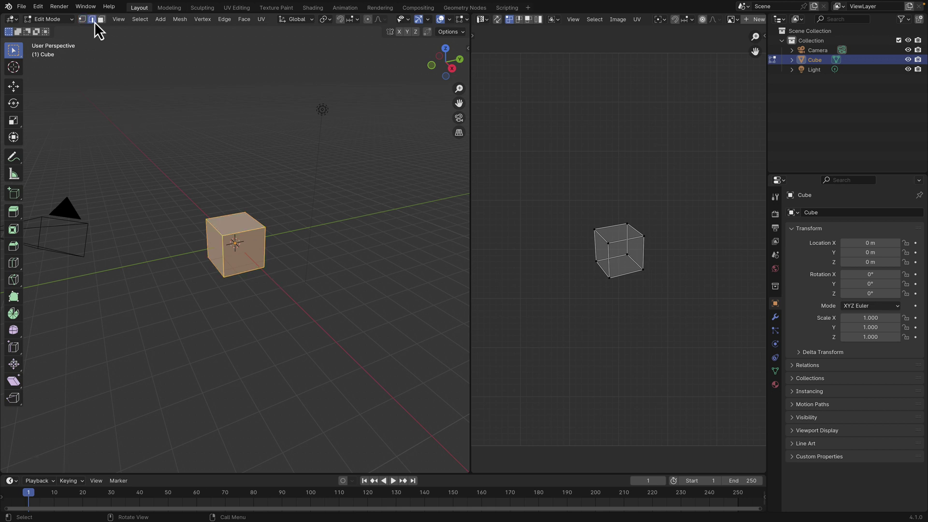
pyautogui.click(238, 213)
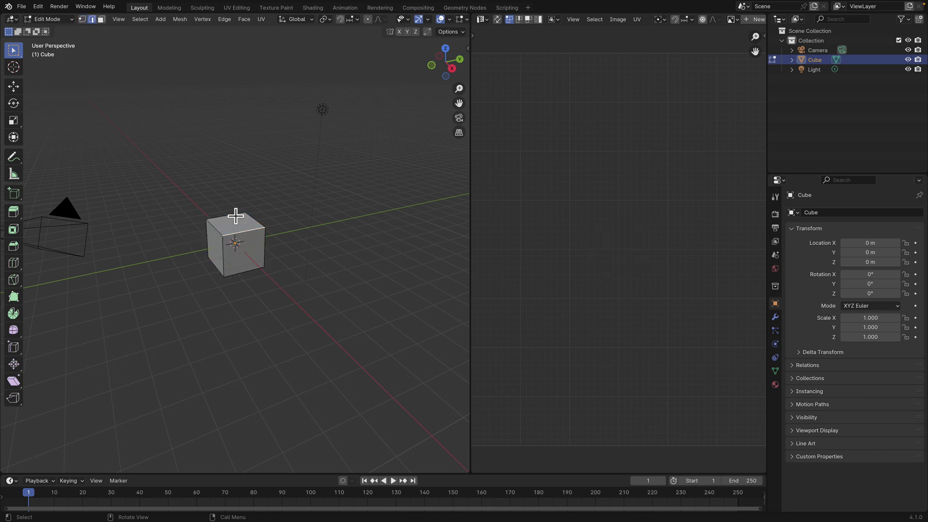
pyautogui.keyDown('shift'); pyautogui.click(238, 216); pyautogui.keyUp('shift')
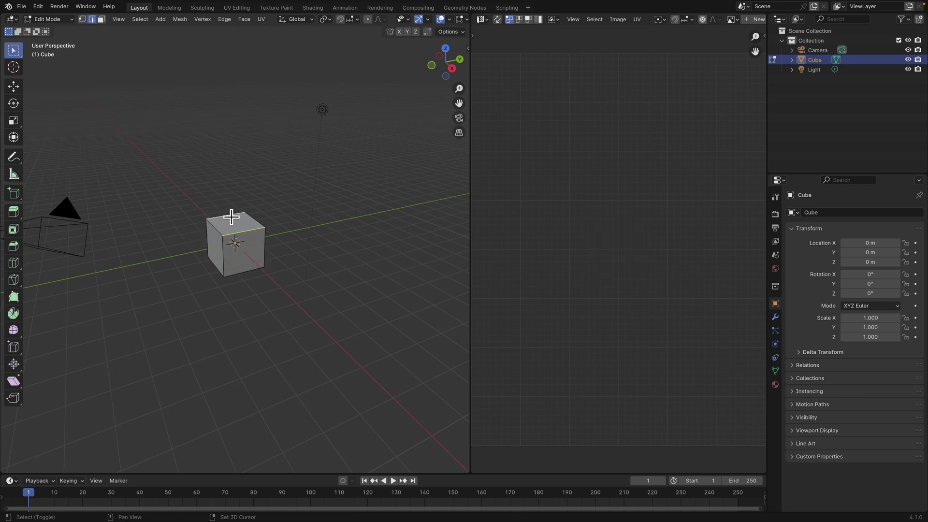
pyautogui.keyDown('shift'); pyautogui.click(224, 245); pyautogui.keyUp('shift')
pyautogui.keyDown('shift'); pyautogui.click(208, 237); pyautogui.keyUp('shift')
pyautogui.moveTo(247, 303); pyautogui.dragTo(394, 309, button='middle')
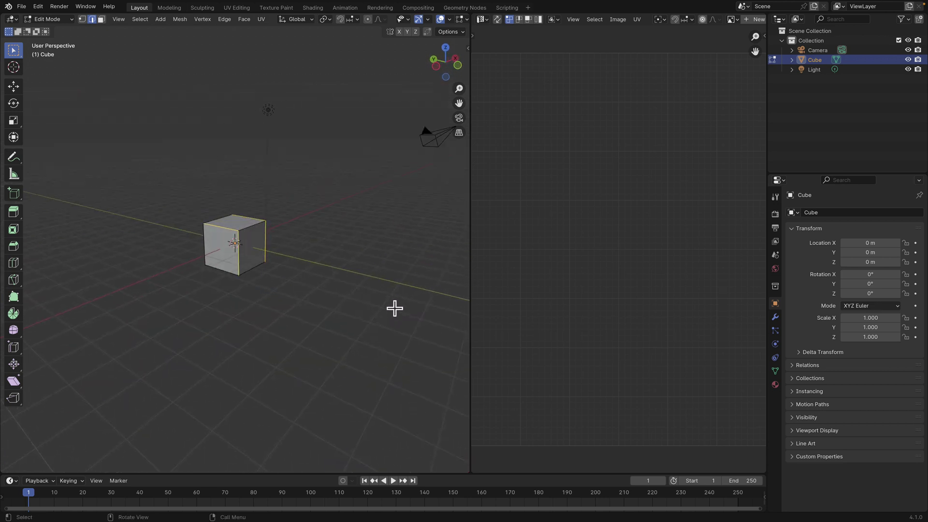
pyautogui.keyDown('shift'); pyautogui.click(227, 267); pyautogui.keyUp('shift')
pyautogui.moveTo(265, 306); pyautogui.dragTo(282, 224, button='middle')
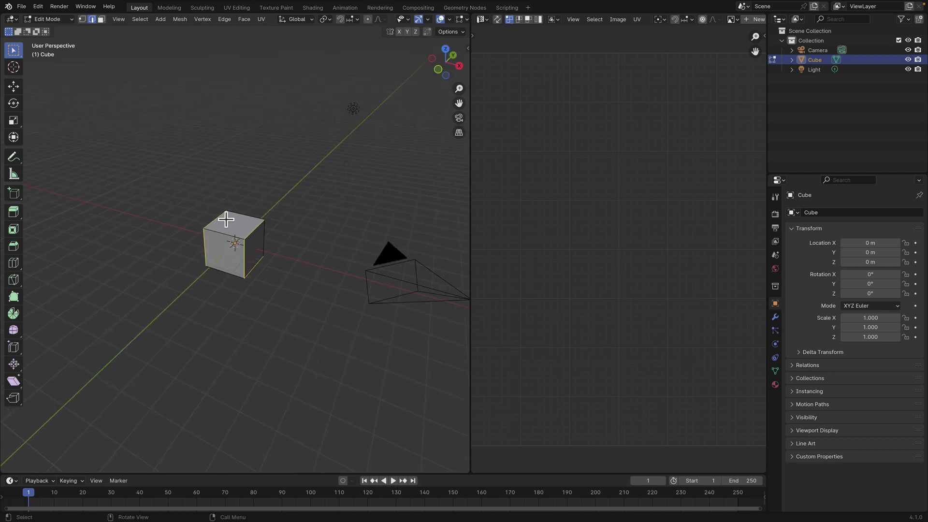
pyautogui.press('super+e')
pyautogui.click(277, 230)
pyautogui.press('s')
pyautogui.press('Escape')
# Select the whole cube and unwrap it along the marked seams.
pyautogui.press('a')
pyautogui.press('u')
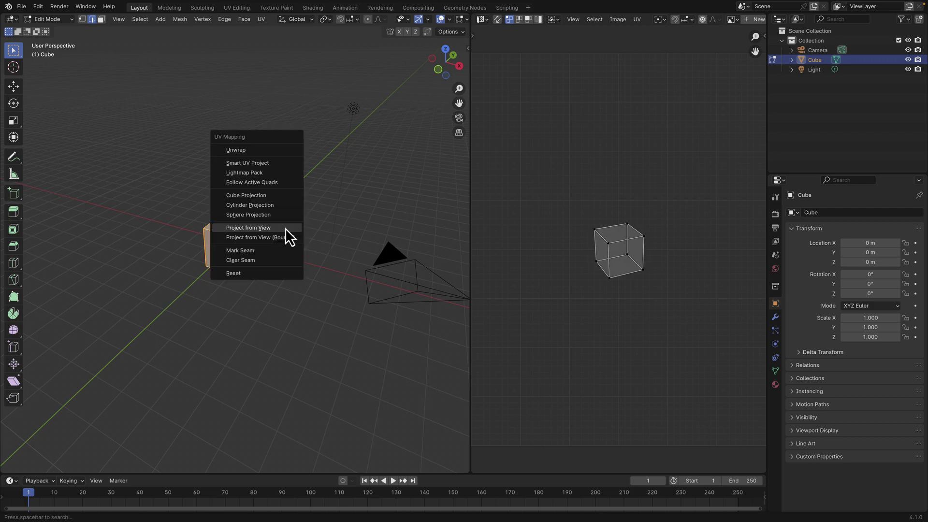
pyautogui.click(254, 152)
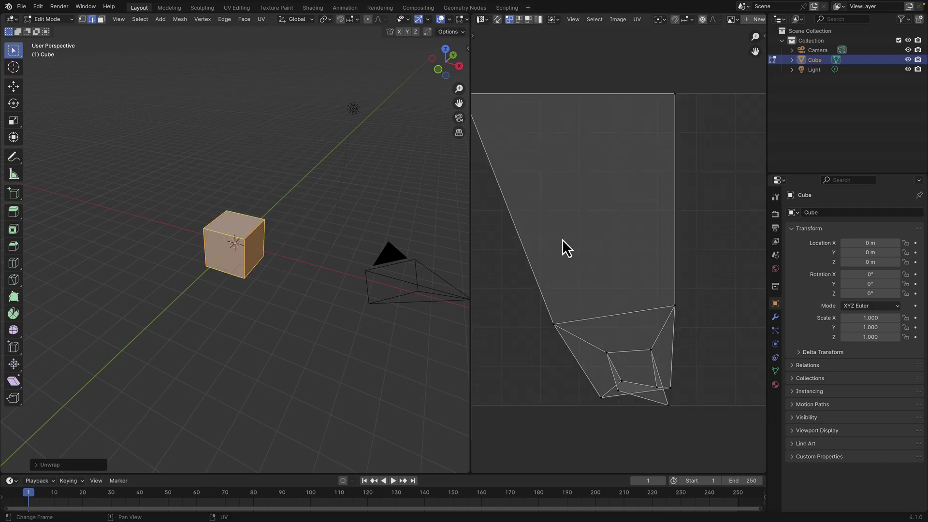
pyautogui.moveTo(593, 260); pyautogui.dragTo(621, 260, button='middle')
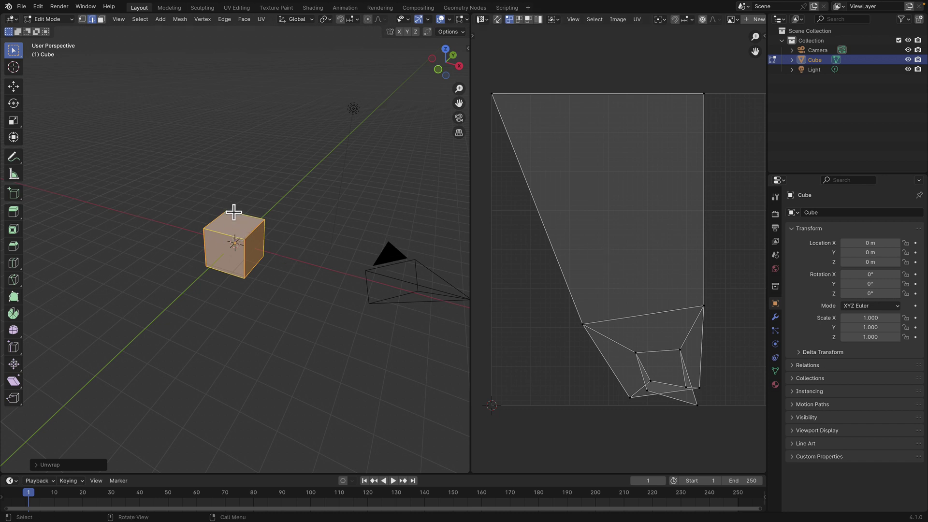
# Mark the missed rear top edge as a seam and unwrap the whole cube again.
pyautogui.hotkey('alt', 'a')
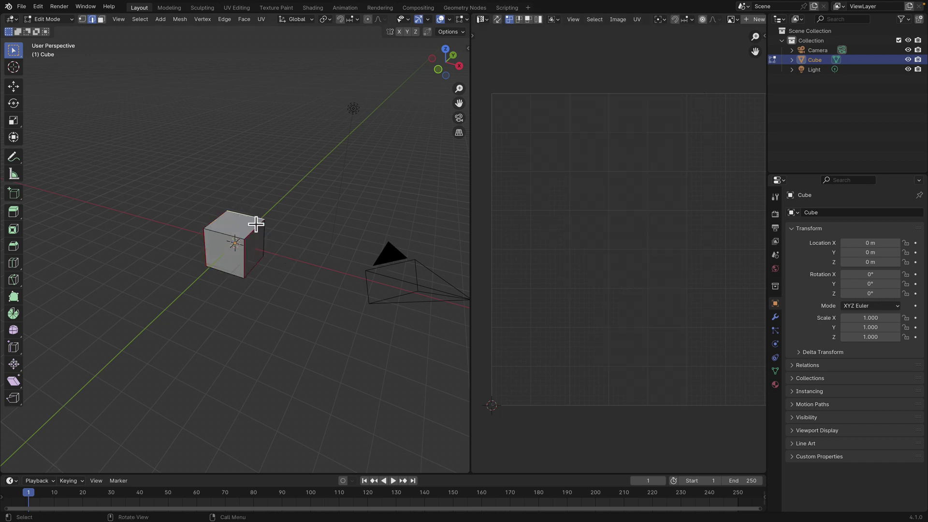
pyautogui.click(257, 216)
pyautogui.hotkey('ctrl', 'e')
pyautogui.click(240, 210)
pyautogui.press('a')
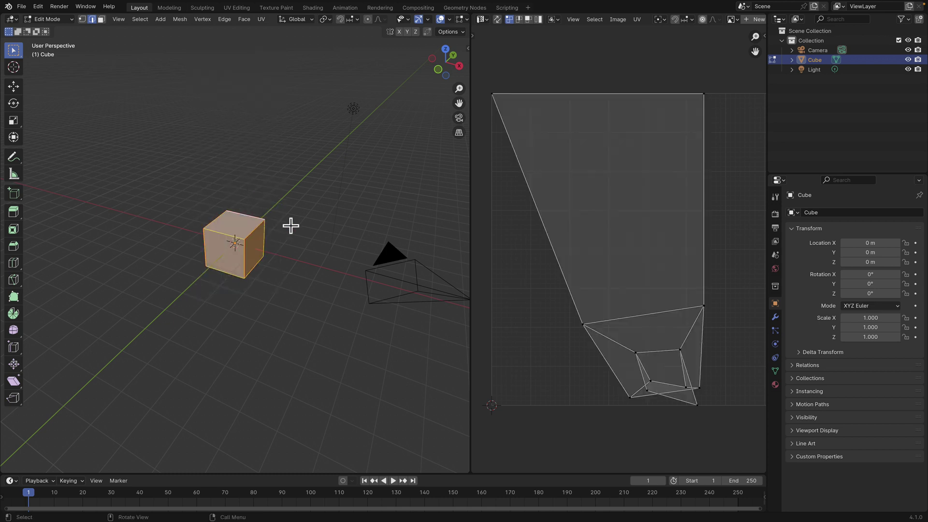
pyautogui.press('u')
pyautogui.click(290, 226)
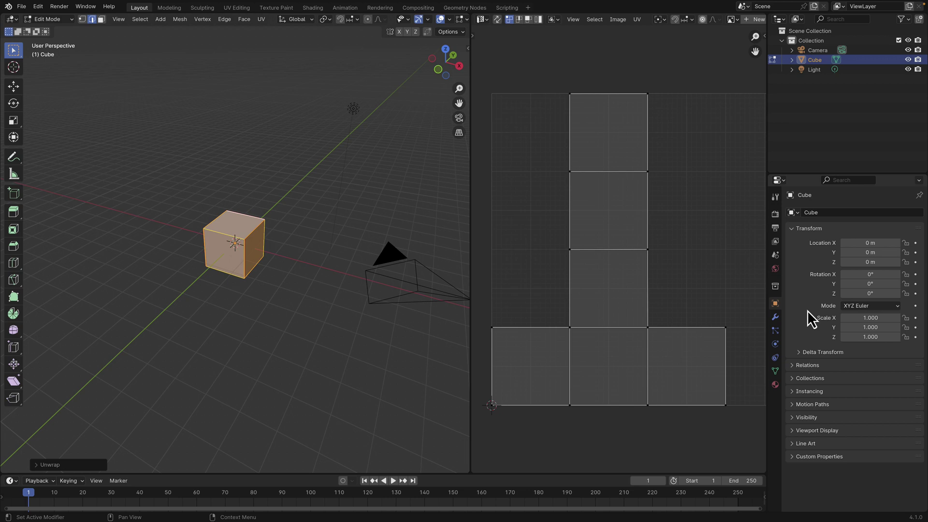
# Replace the timeline with an enlarged Shader Editor and return the cube to Object Mode.
pyautogui.click(10, 481)
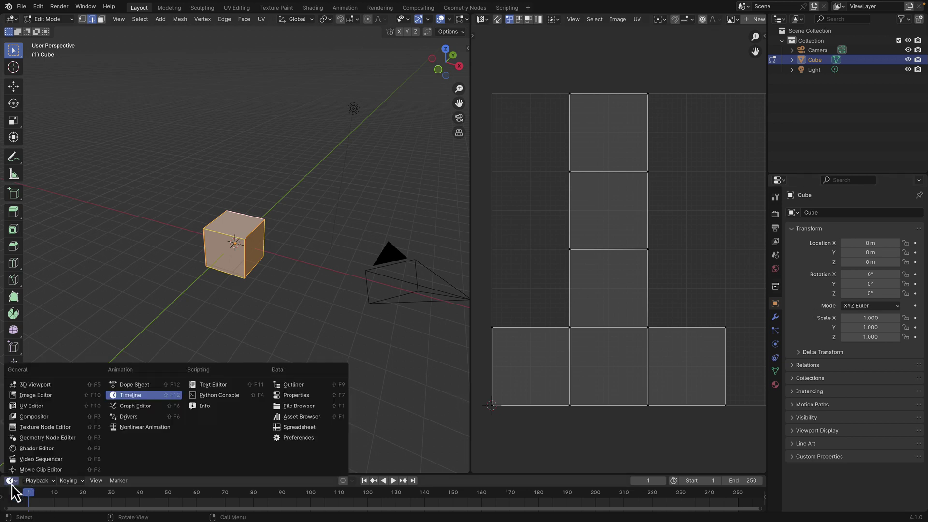
pyautogui.click(28, 435)
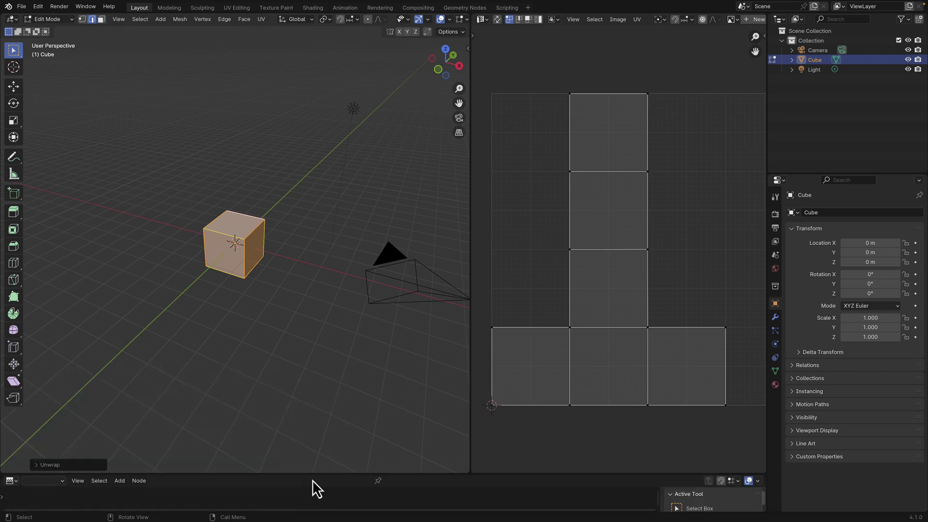
pyautogui.moveTo(313, 474); pyautogui.dragTo(336, 333)
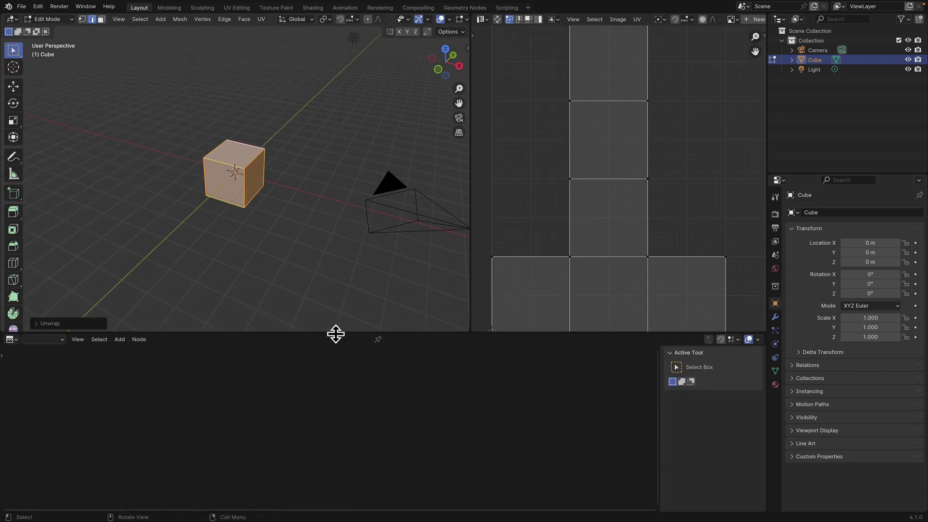
pyautogui.press('Tab')
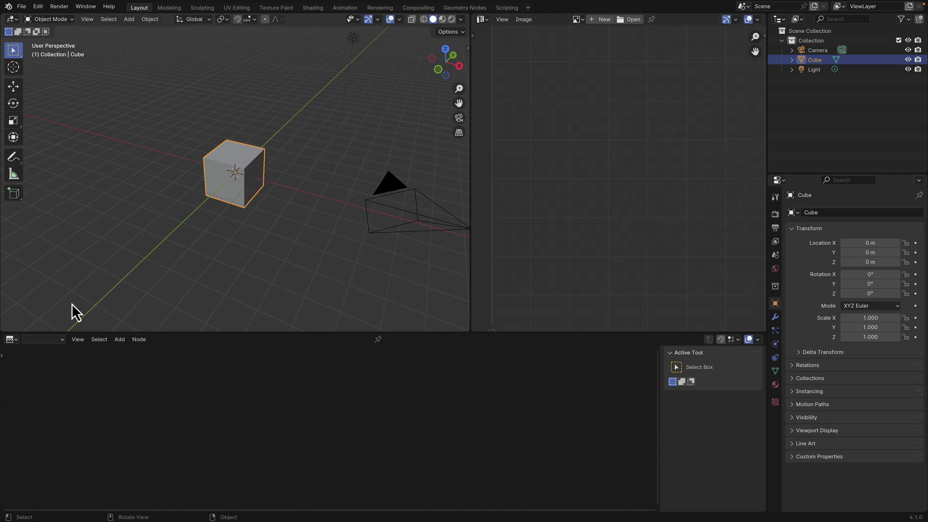
pyautogui.click(12, 339)
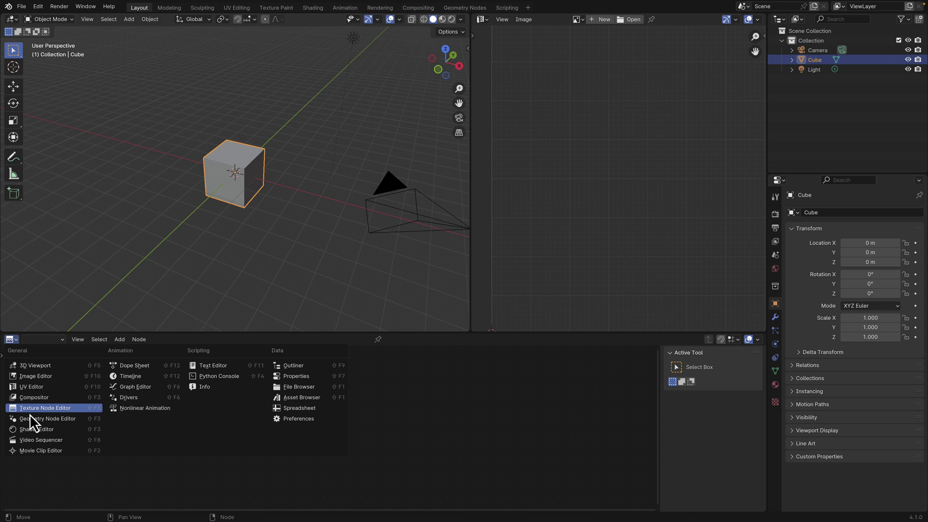
pyautogui.click(28, 428)
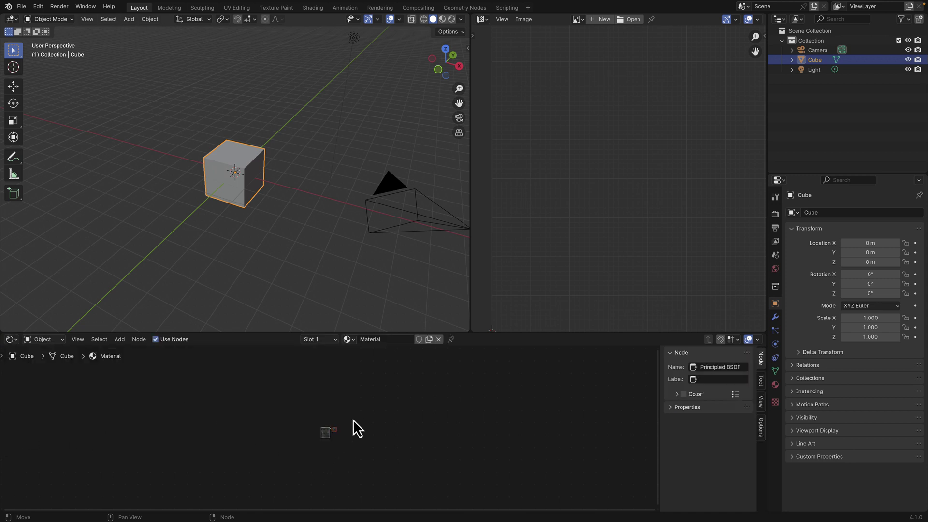
# Add an Image Texture node beside the Principled BSDF node in the cube's material.
pyautogui.scroll(6, 352, 419)
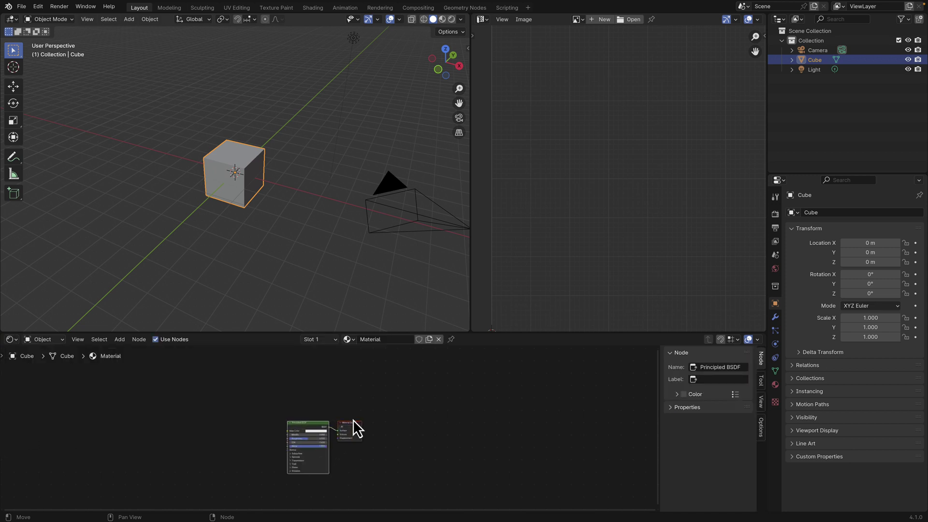
pyautogui.scroll(3, 353, 420)
pyautogui.click(120, 339)
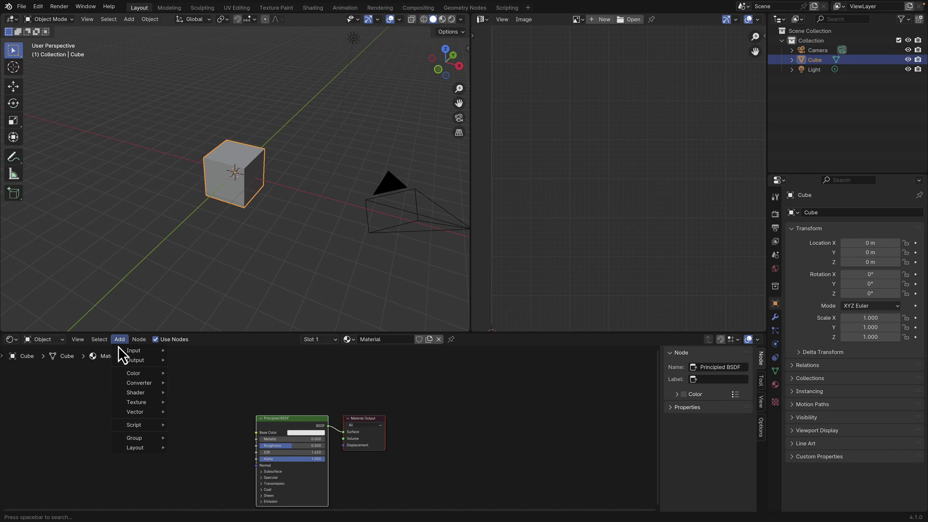
pyautogui.moveTo(136, 402)
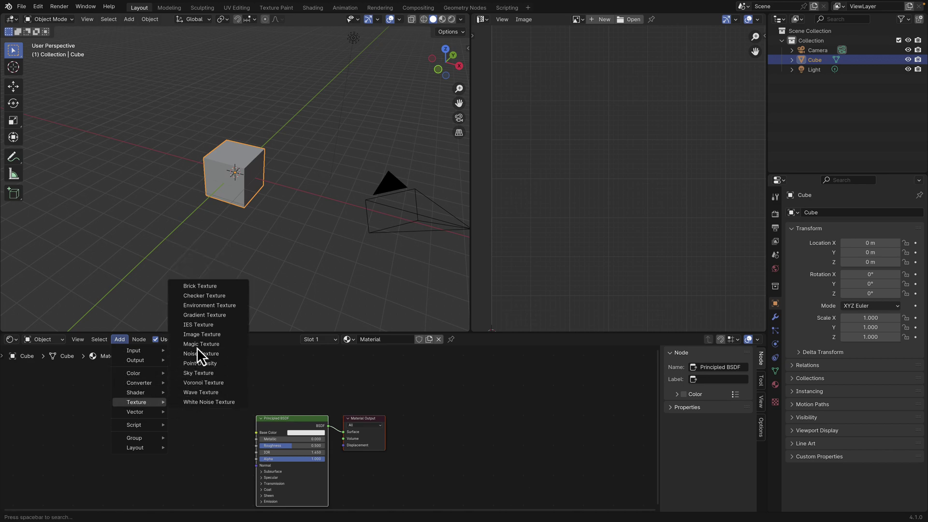
pyautogui.click(201, 334)
pyautogui.click(113, 414)
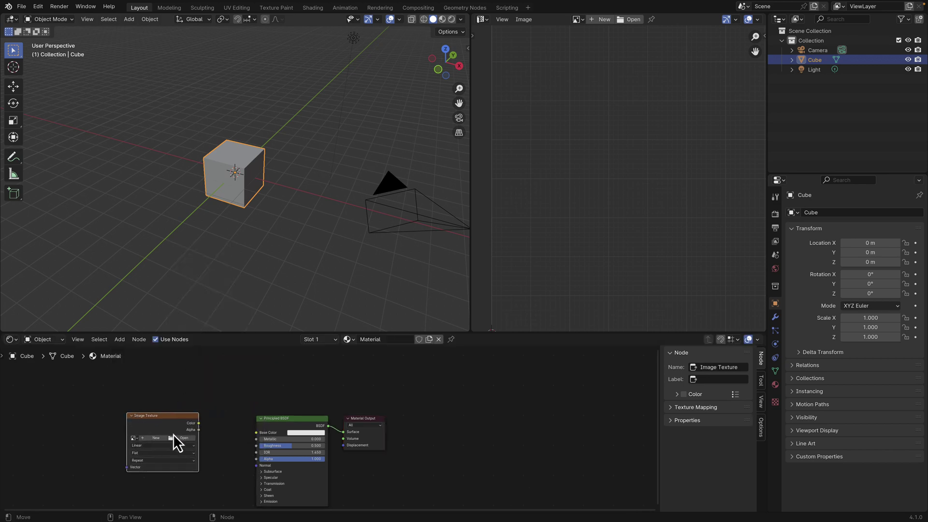
# Load dice.png from the Desktop into the Image Texture node and connect its Color output to Base Color.
pyautogui.click(177, 438)
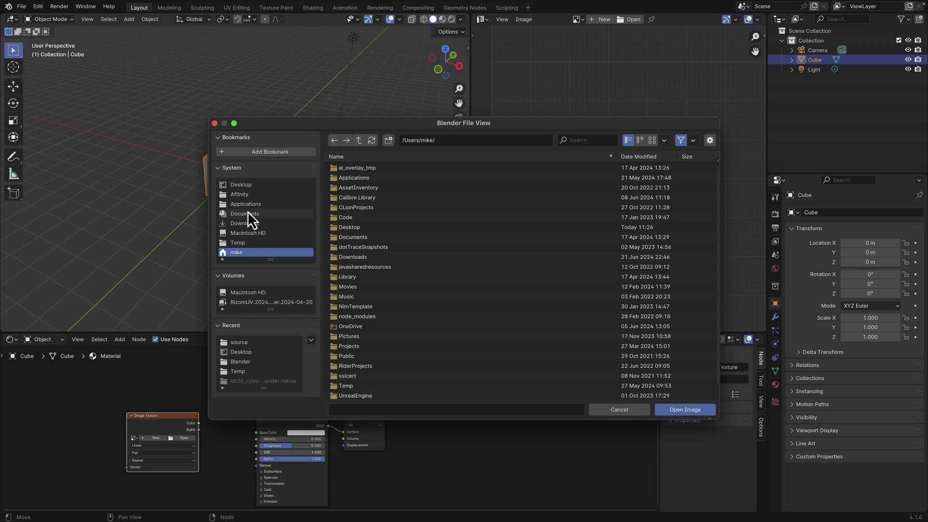
pyautogui.click(242, 185)
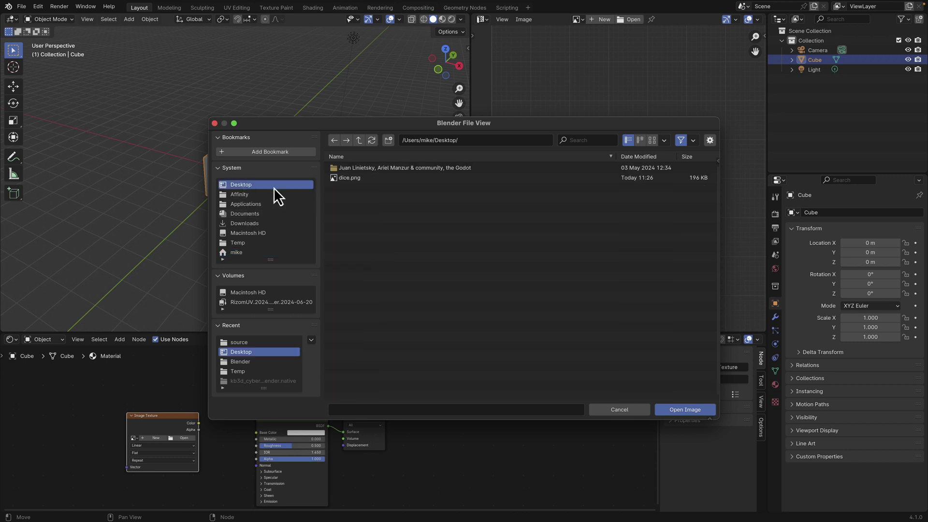
pyautogui.doubleClick(336, 180)
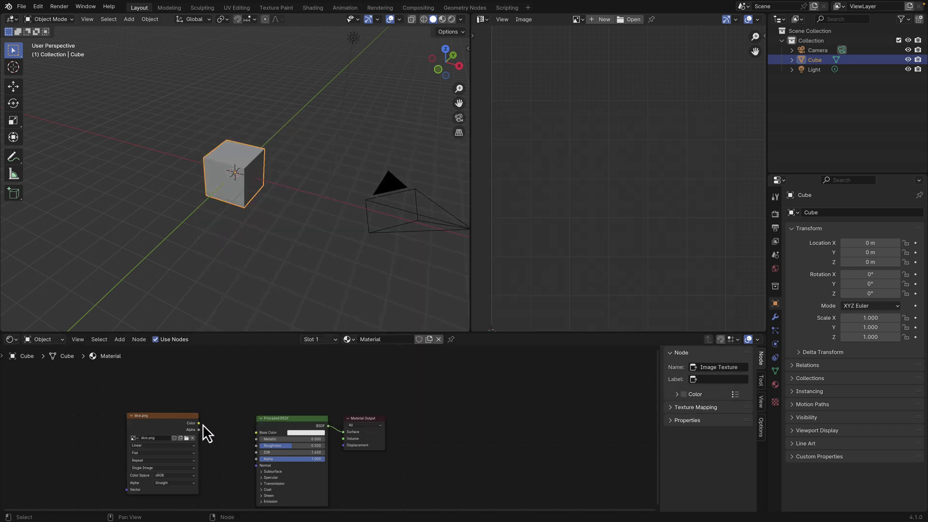
pyautogui.moveTo(200, 424); pyautogui.dragTo(255, 432)
# Put the cube in Edit Mode and move its entire UV layout over the die faces in dice.png, about 0.127 along X.
pyautogui.press('Tab')
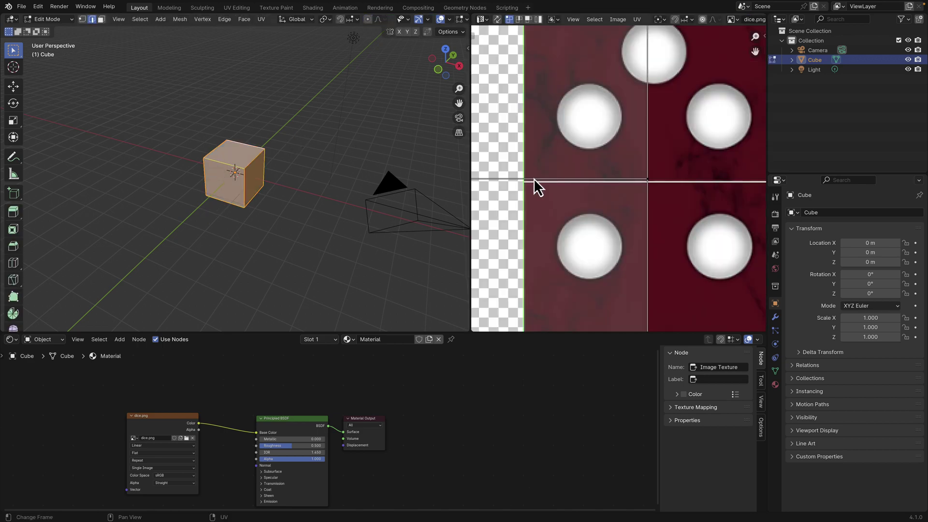
pyautogui.scroll(-4, 533, 178)
pyautogui.moveTo(686, 175); pyautogui.dragTo(546, 43, button='middle')
pyautogui.moveTo(486, 40); pyautogui.dragTo(708, 320)
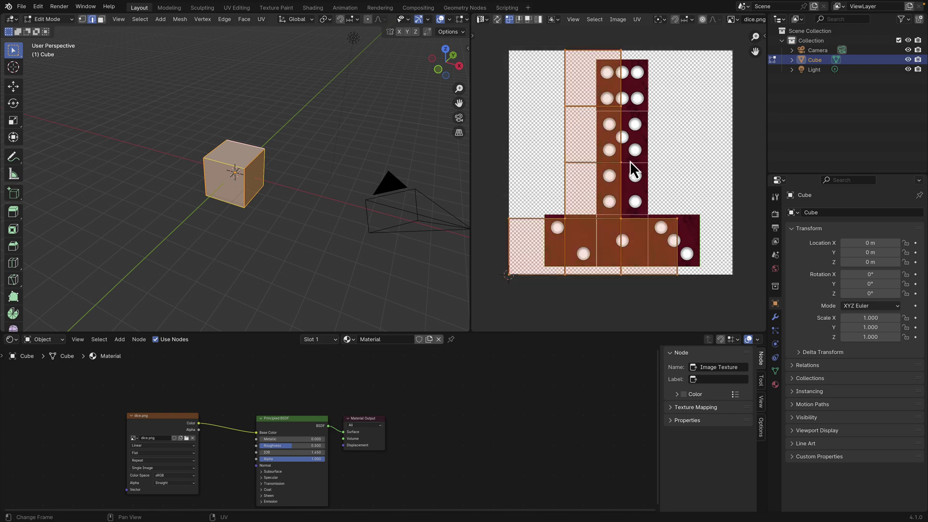
pyautogui.press('g')
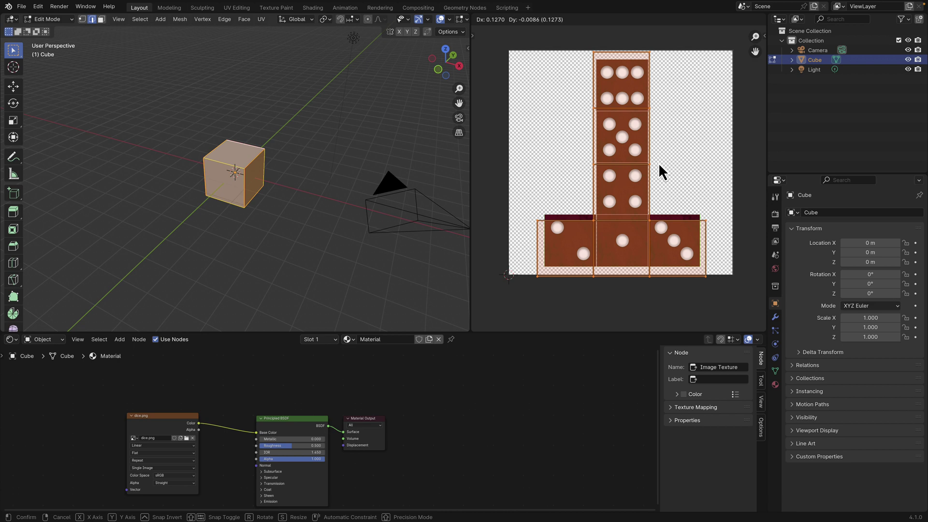
pyautogui.click(658, 163)
# Scale the UV layout to about 0.9 and nudge it slightly to align with the printed die faces.
pyautogui.press('s')
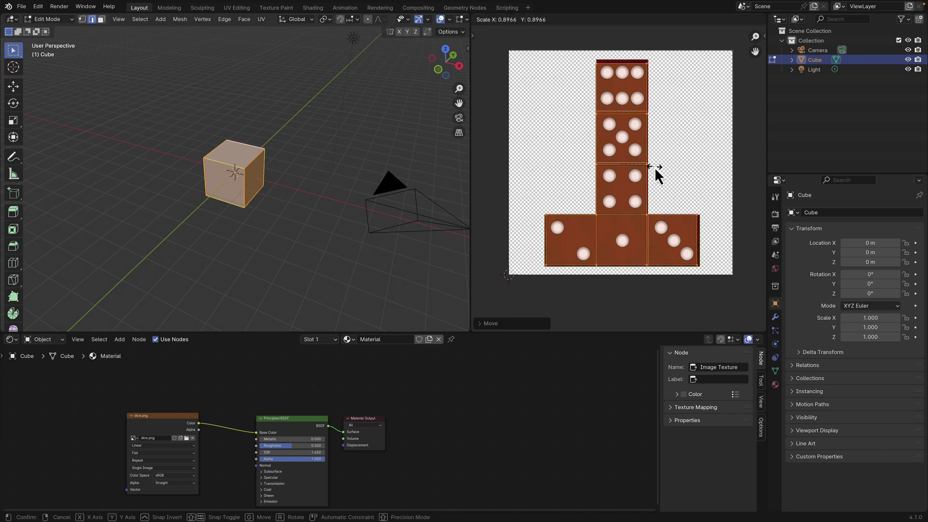
pyautogui.click(654, 167)
pyautogui.press('g')
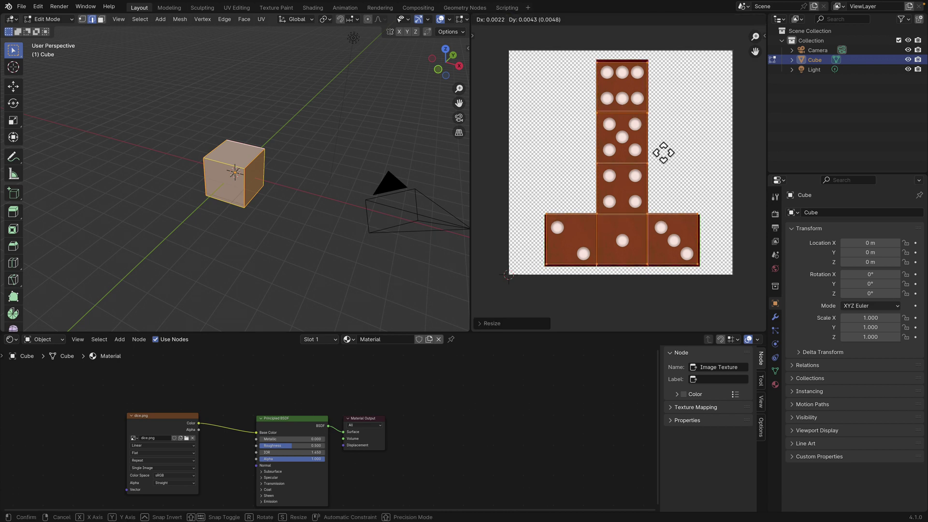
pyautogui.click(664, 153)
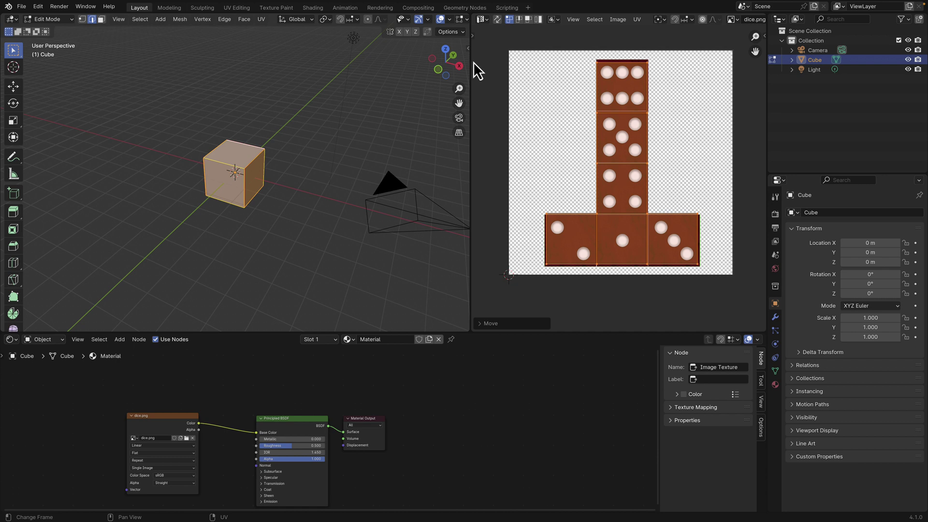
# Widen the 3D viewport and switch it to Rendered shading to view the textured die up close.
pyautogui.moveTo(470, 59); pyautogui.dragTo(554, 58)
pyautogui.click(535, 20)
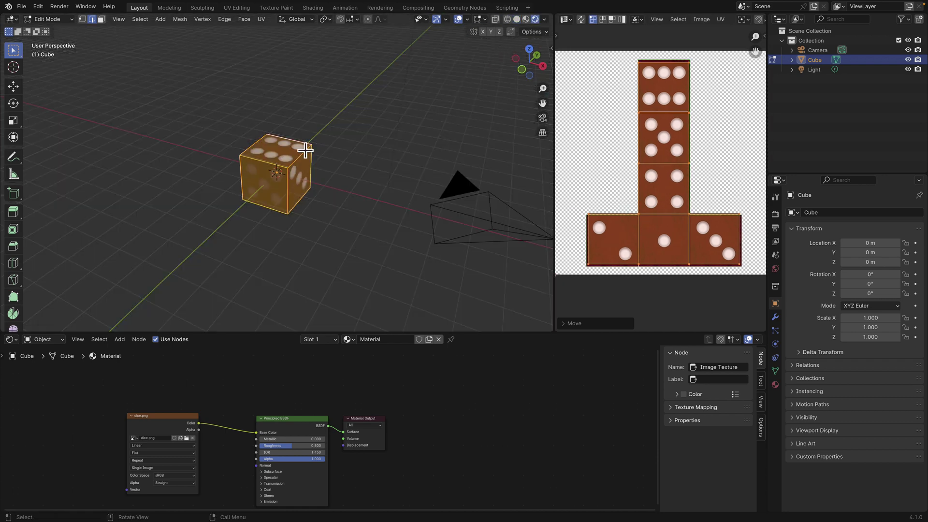
pyautogui.scroll(3, 302, 210)
pyautogui.scroll(3, 302, 210)
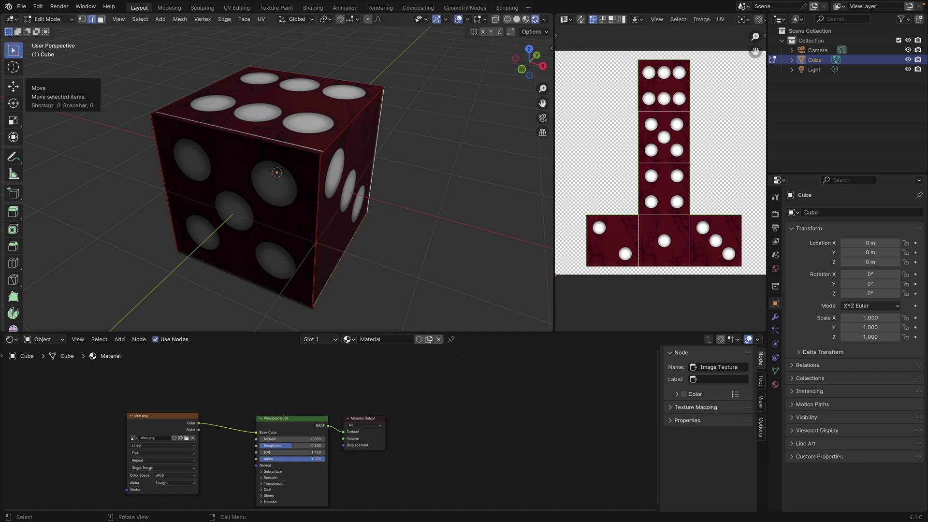
# Start a new General file without saving the dice scene, and delete its default cube.
pyautogui.click(25, 8)
pyautogui.moveTo(30, 18)
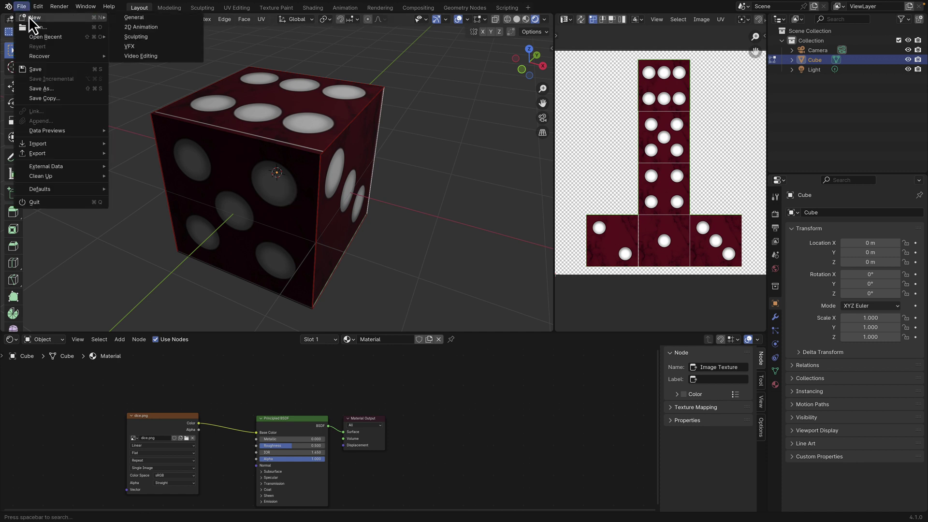
pyautogui.click(141, 19)
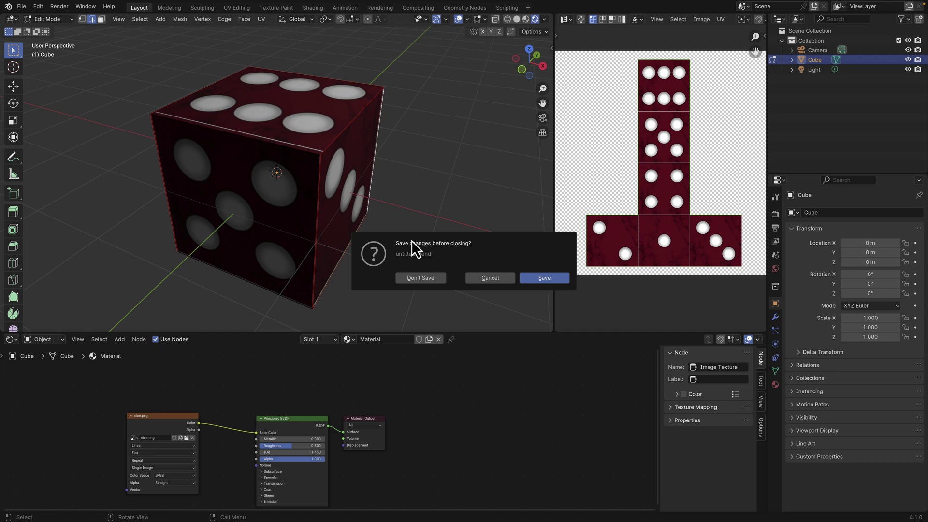
pyautogui.click(442, 277)
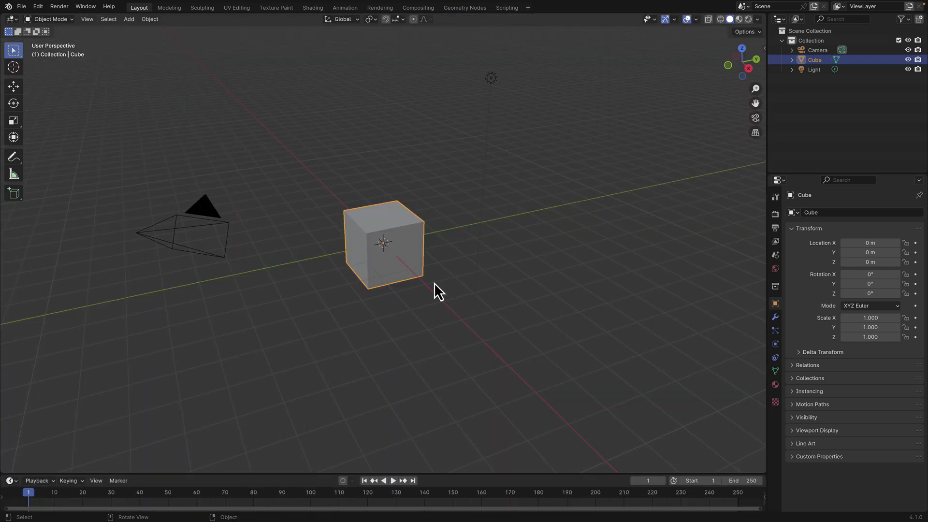
pyautogui.press('x')
pyautogui.click(388, 259)
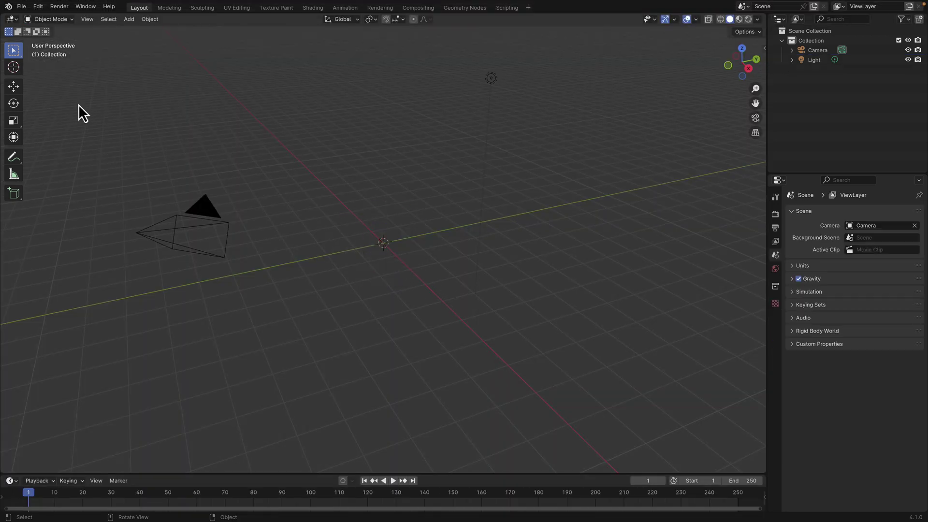
# Import the FBX car model from the source folder of Downloads/porsche-macan-kaban.
pyautogui.click(21, 6)
pyautogui.moveTo(51, 144)
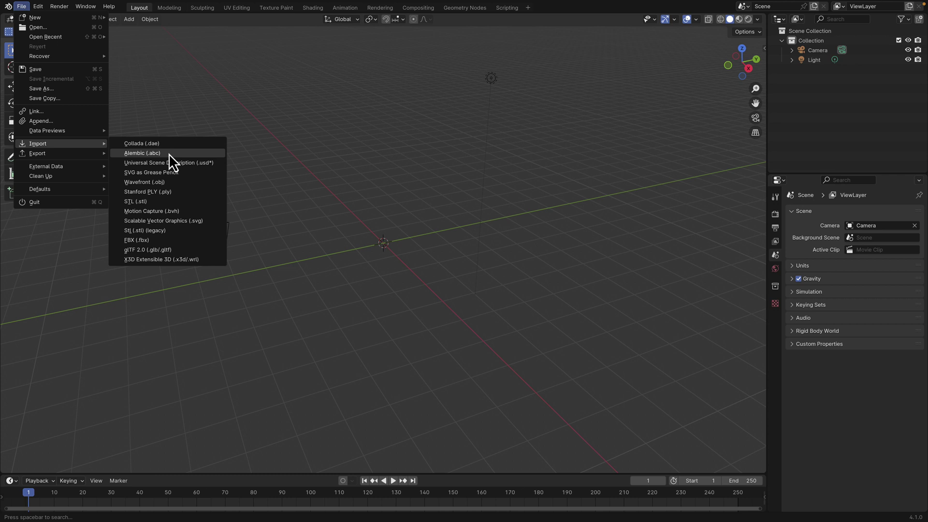
pyautogui.click(144, 239)
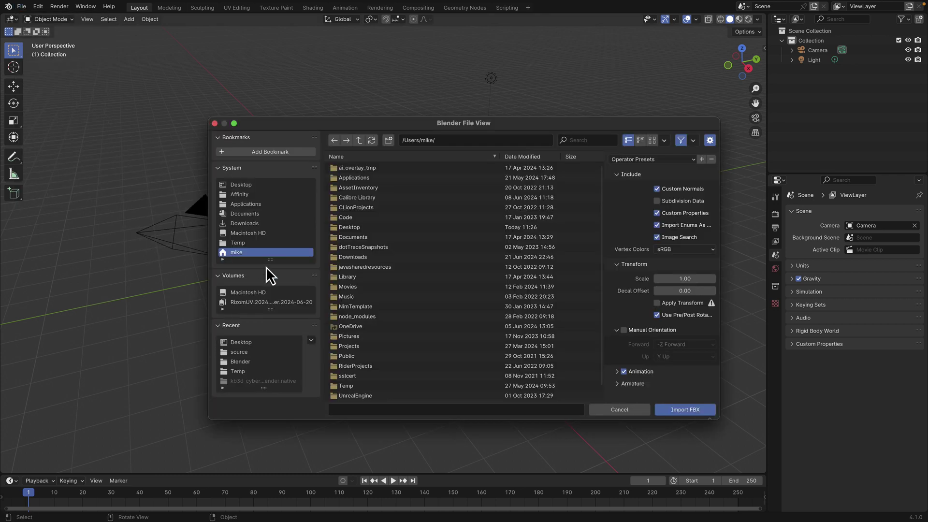
pyautogui.click(254, 221)
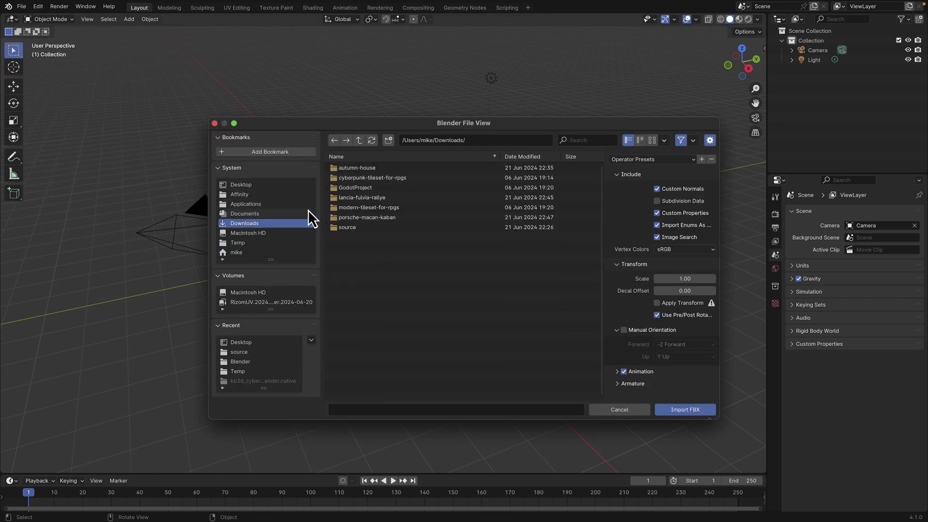
pyautogui.click(371, 218)
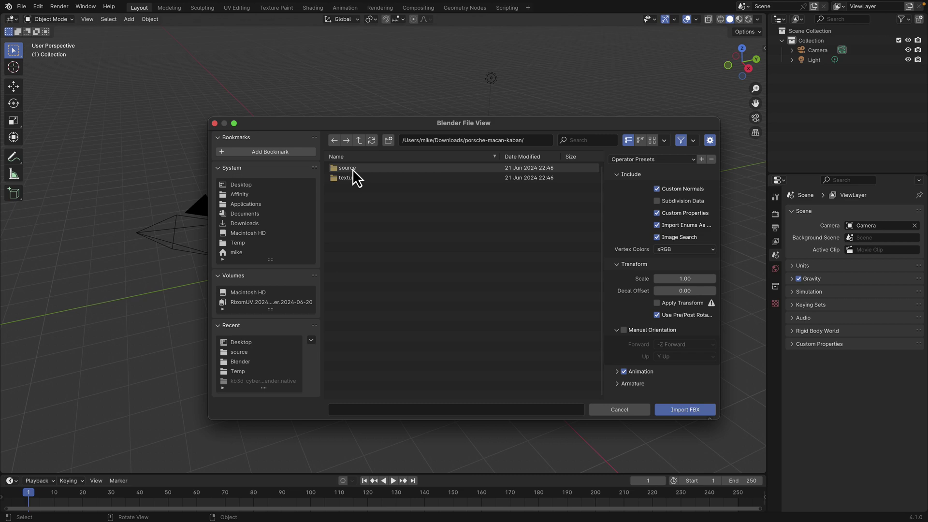
pyautogui.click(352, 176)
pyautogui.click(353, 169)
pyautogui.press('Return')
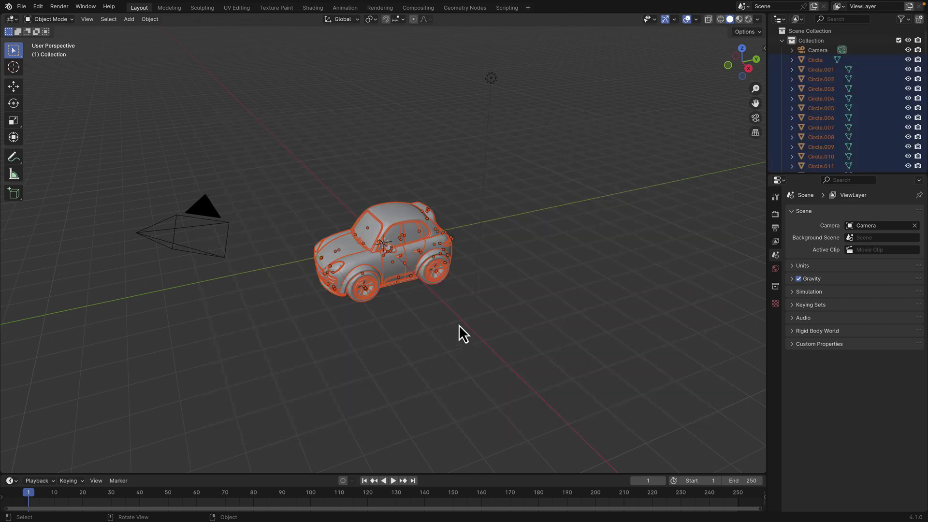
# Split the 3D viewport vertically and turn the new area beside it into a UV Editor.
pyautogui.moveTo(400, 313); pyautogui.dragTo(411, 312, button='middle')
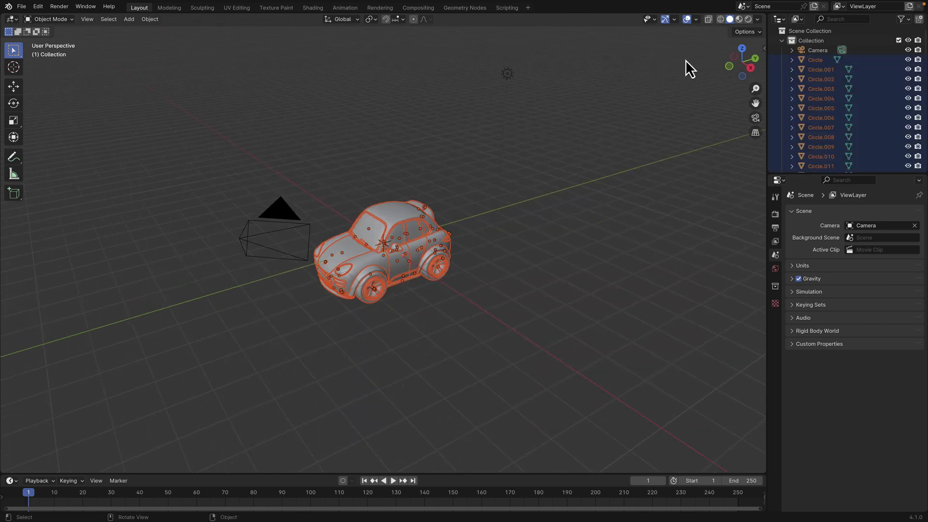
pyautogui.moveTo(763, 17); pyautogui.dragTo(454, 29)
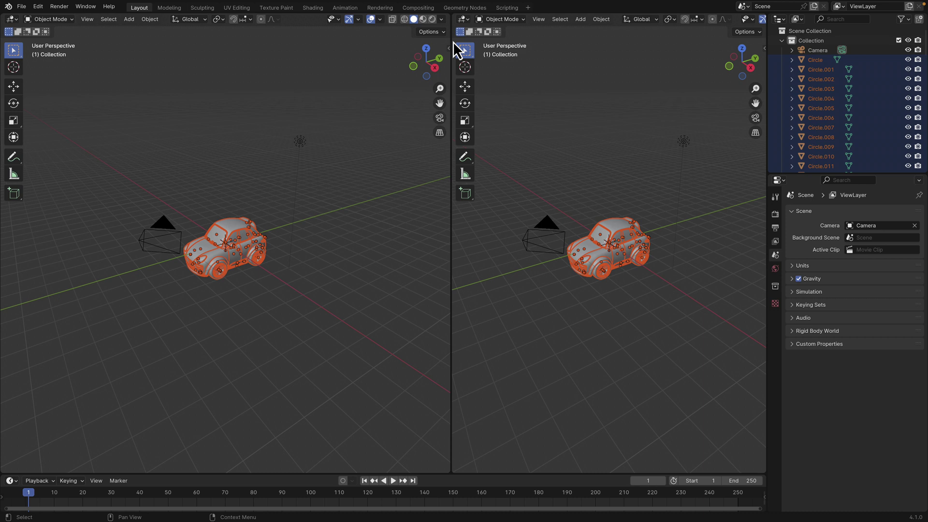
pyautogui.click(464, 20)
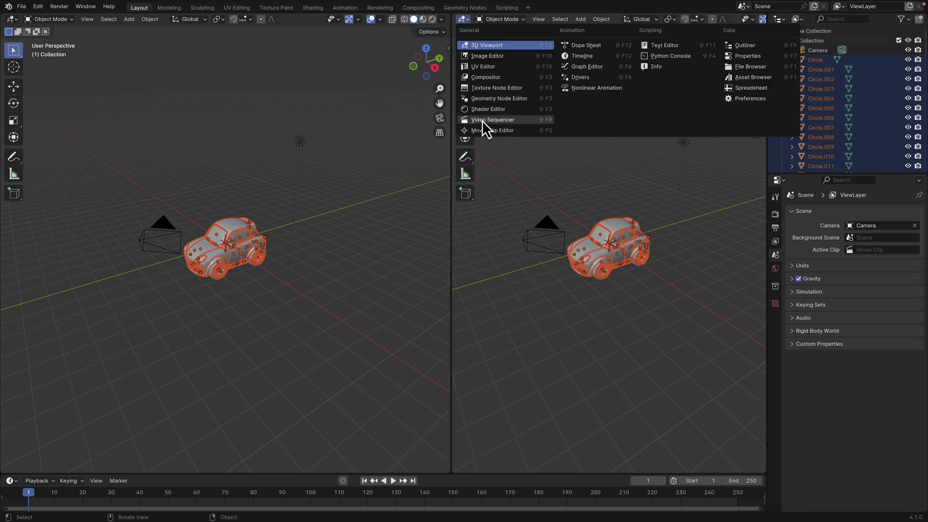
pyautogui.click(487, 55)
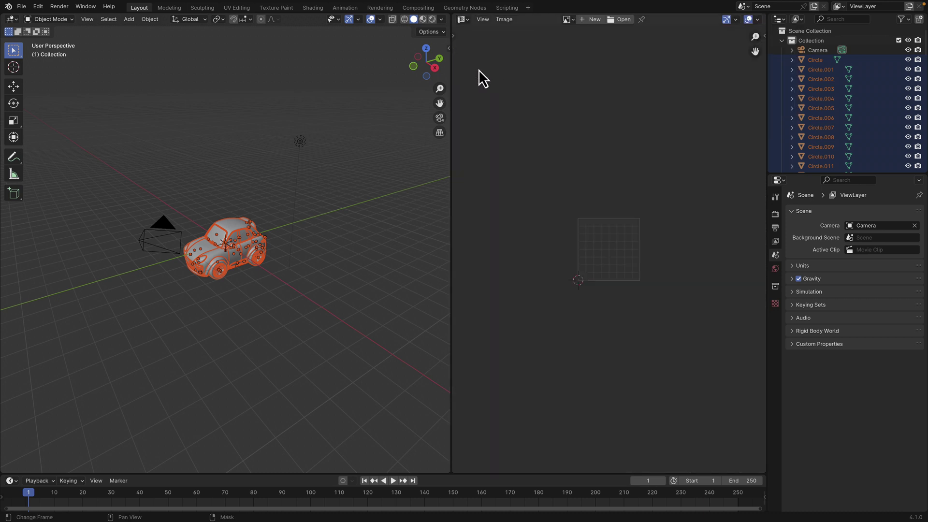
# Select every object in the scene and enter Edit Mode on all car parts together.
pyautogui.click(232, 239)
pyautogui.click(226, 238)
pyautogui.click(217, 239)
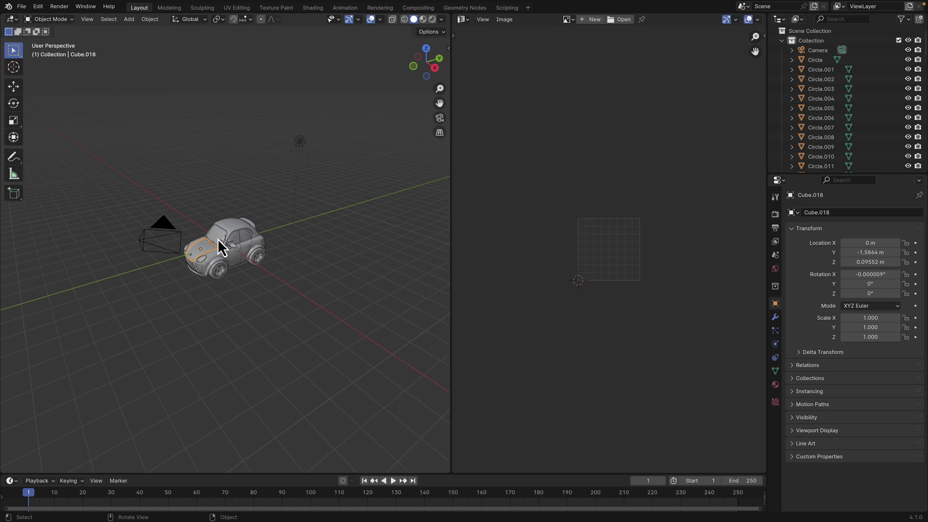
pyautogui.click(218, 240)
pyautogui.press('a')
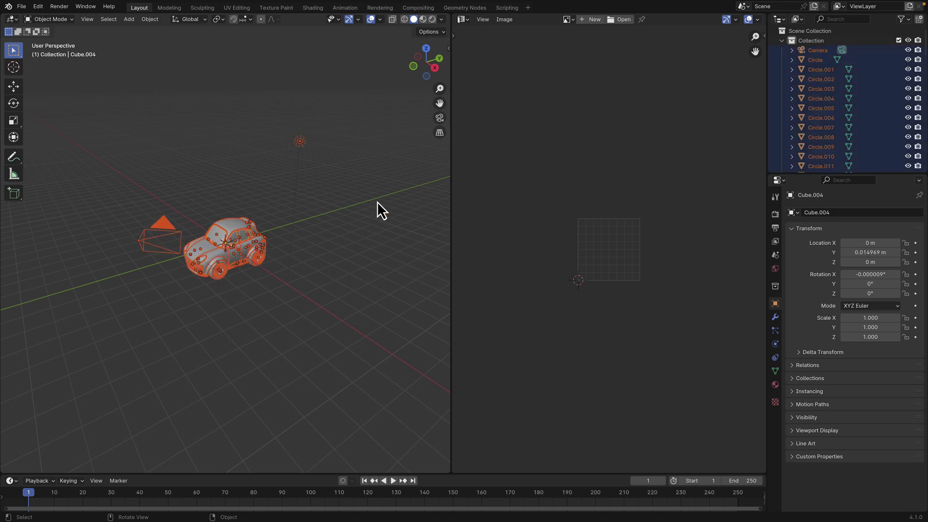
pyautogui.press('Tab')
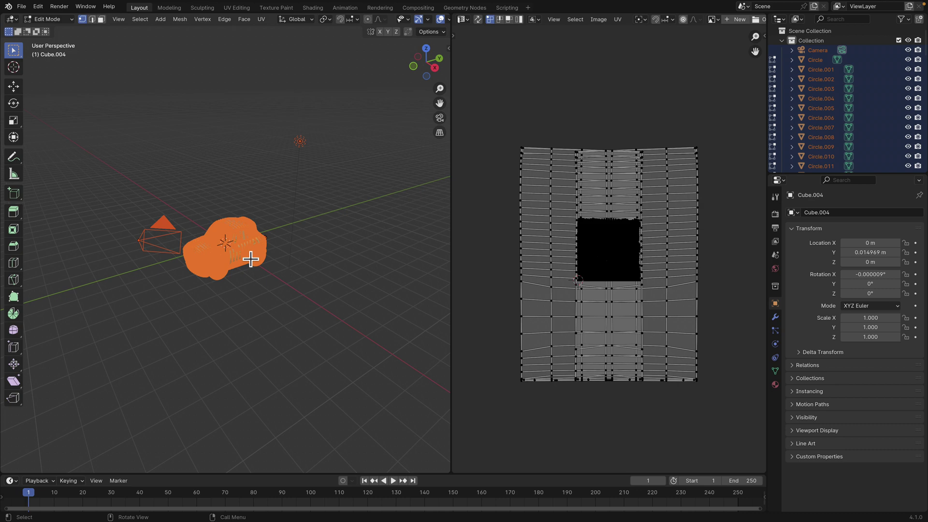
# Unwrap all car parts using Smart UV Project with a 66° angle limit and examine the resulting UV layout.
pyautogui.press('u')
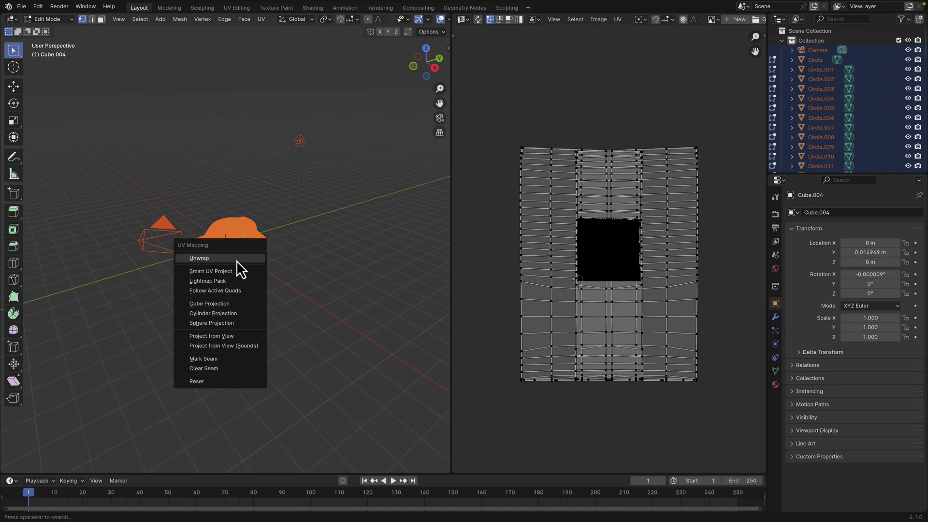
pyautogui.click(233, 271)
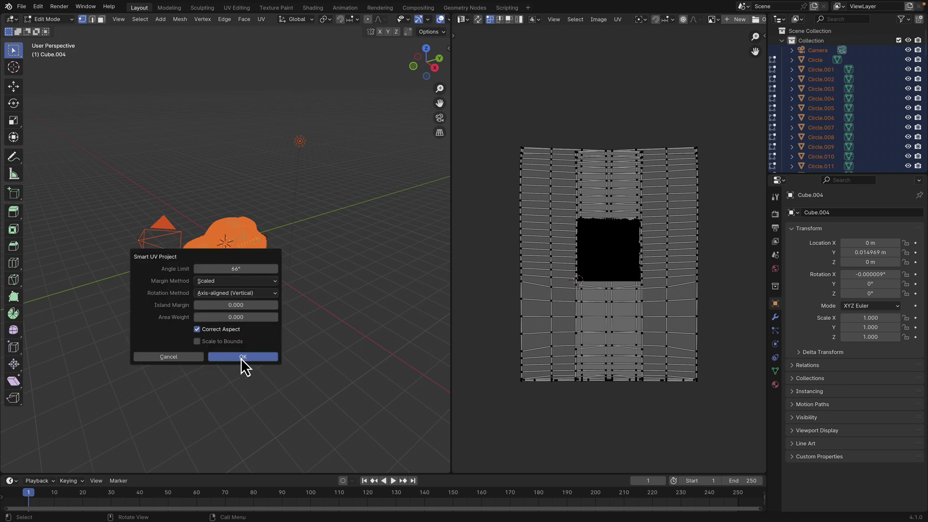
pyautogui.click(243, 356)
pyautogui.scroll(5, 628, 278)
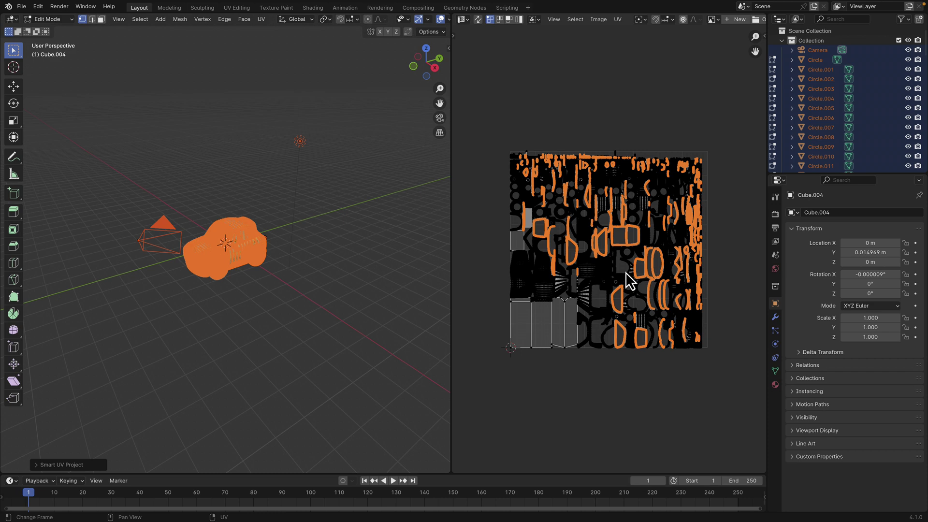
pyautogui.scroll(2, 628, 279)
pyautogui.scroll(-3, 483, 271)
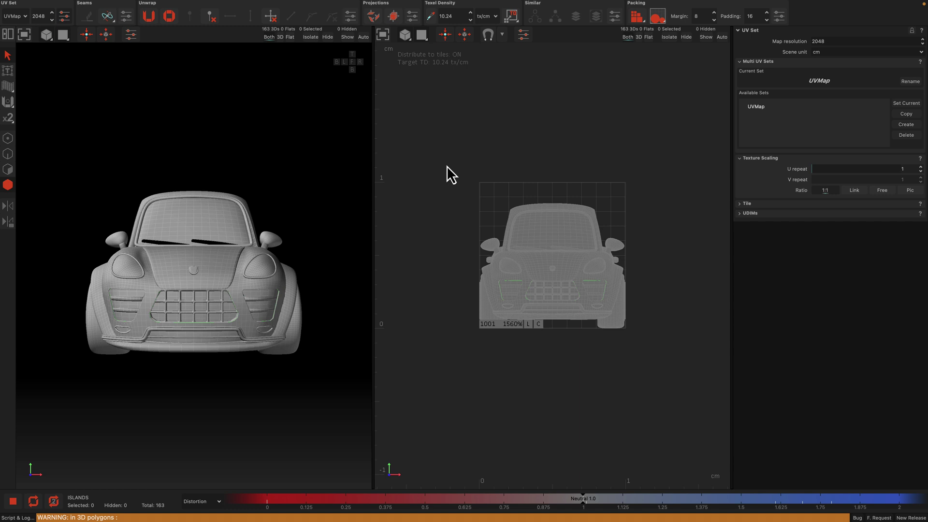
# In RizomUV, unfold all UV islands of the macan_Kaban.fbx car and inspect the packed layout.
pyautogui.click(148, 6)
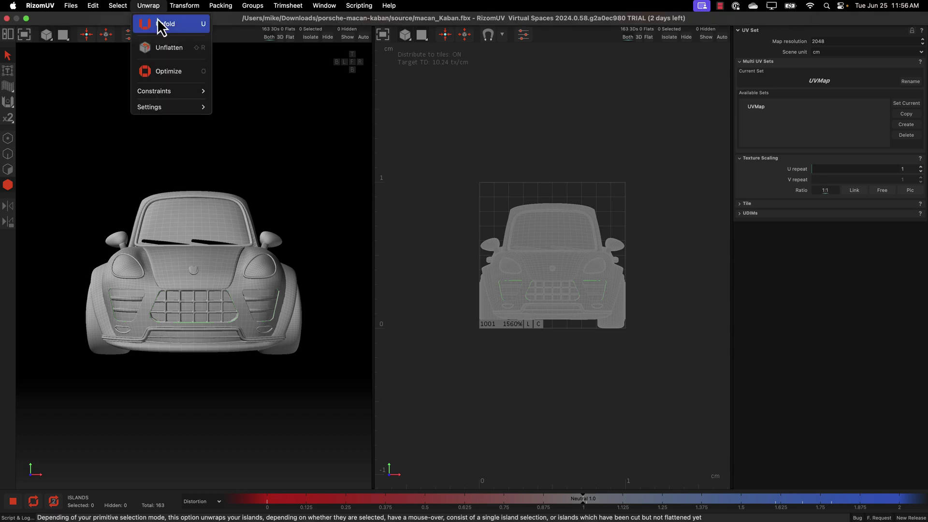
pyautogui.click(157, 21)
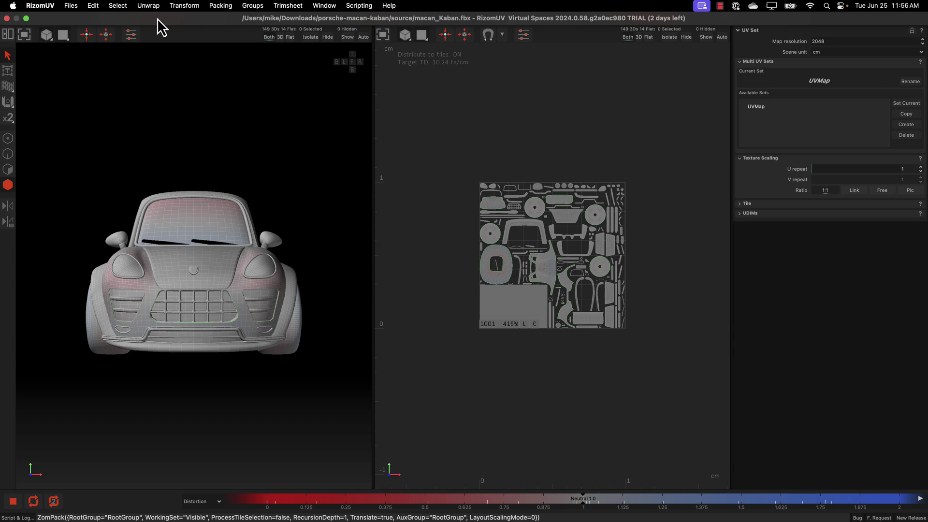
pyautogui.scroll(5, 586, 270)
pyautogui.scroll(-5, 586, 269)
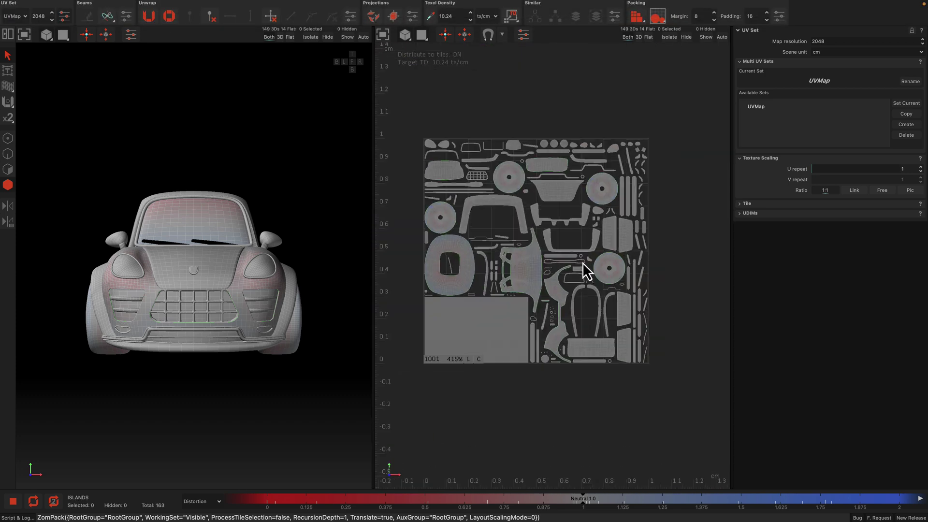
pyautogui.scroll(5, 586, 270)
pyautogui.scroll(-5, 586, 269)
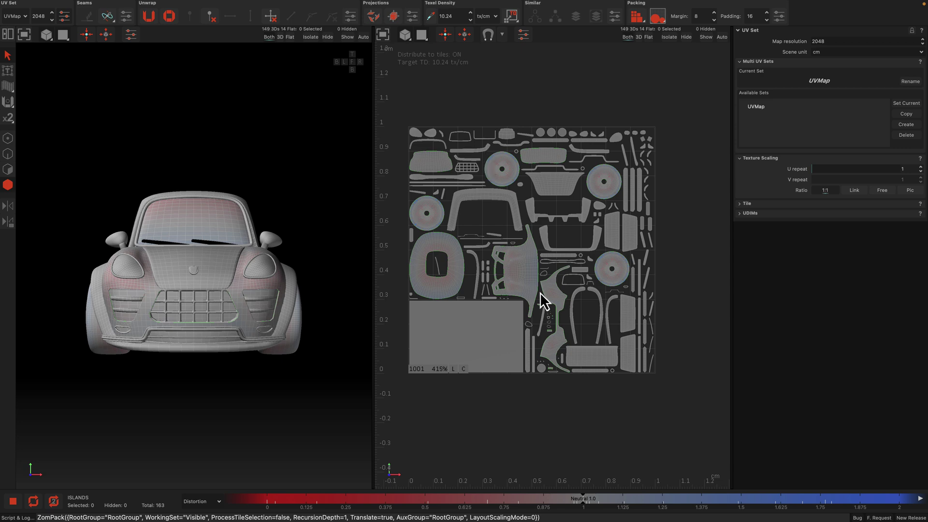
# Select the large rectangular UV island and display the CheckerBoard texture on the car in the 3D view.
pyautogui.click(520, 328)
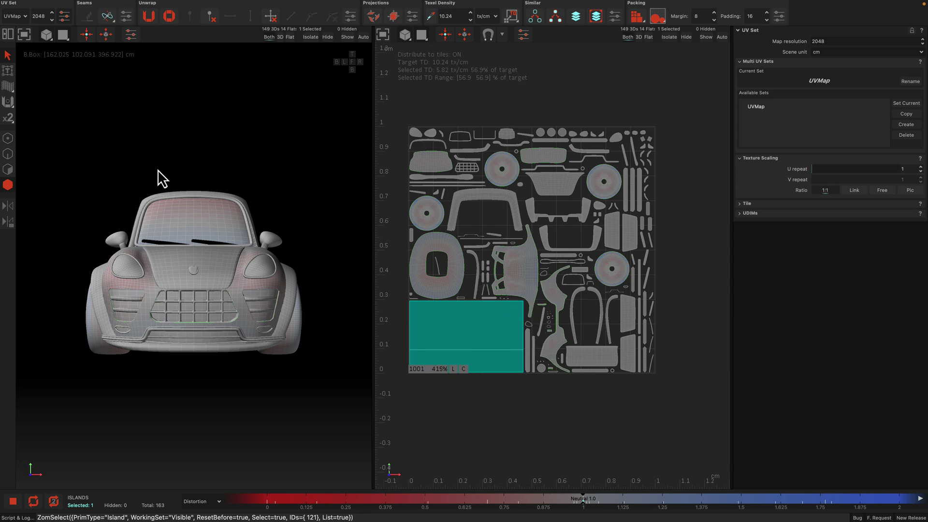
pyautogui.click(62, 35)
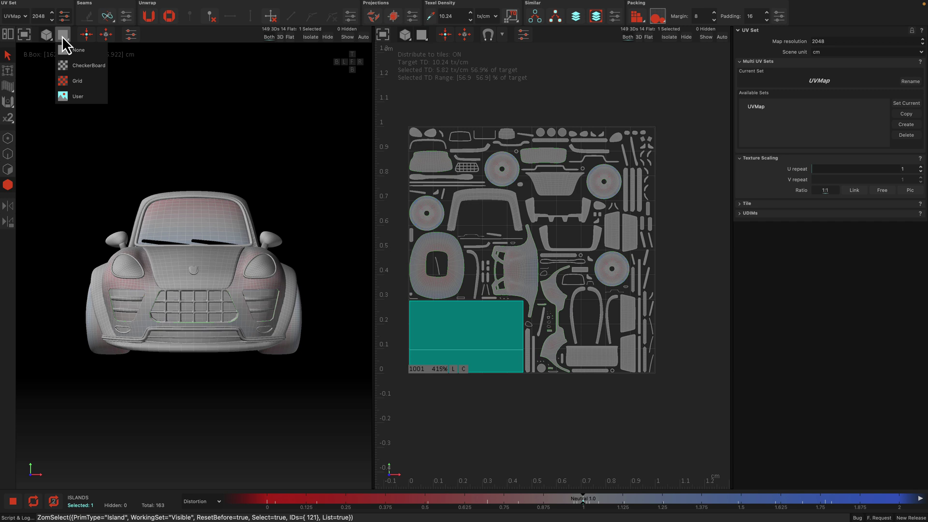
pyautogui.click(75, 65)
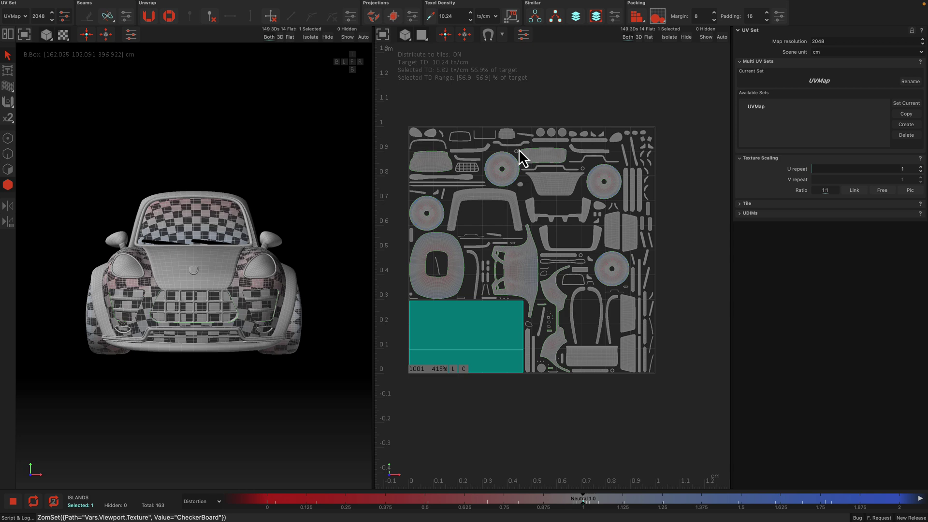
# Squarify the car hood's UV island so it fills the UV square.
pyautogui.click(216, 221)
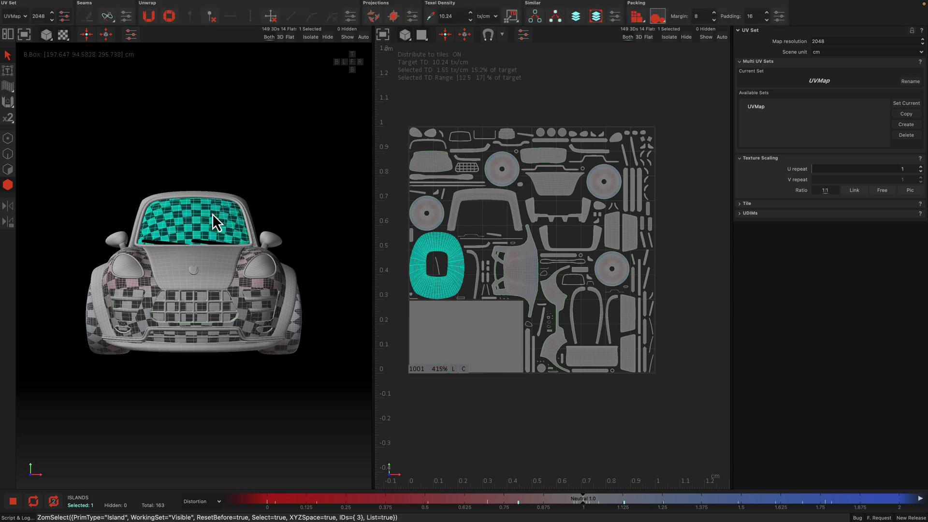
pyautogui.click(563, 191)
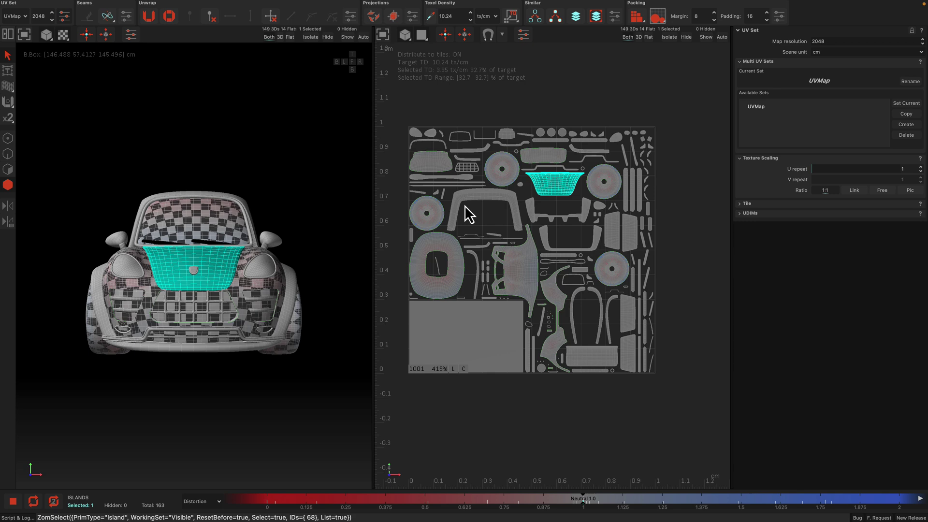
pyautogui.moveTo(289, 6)
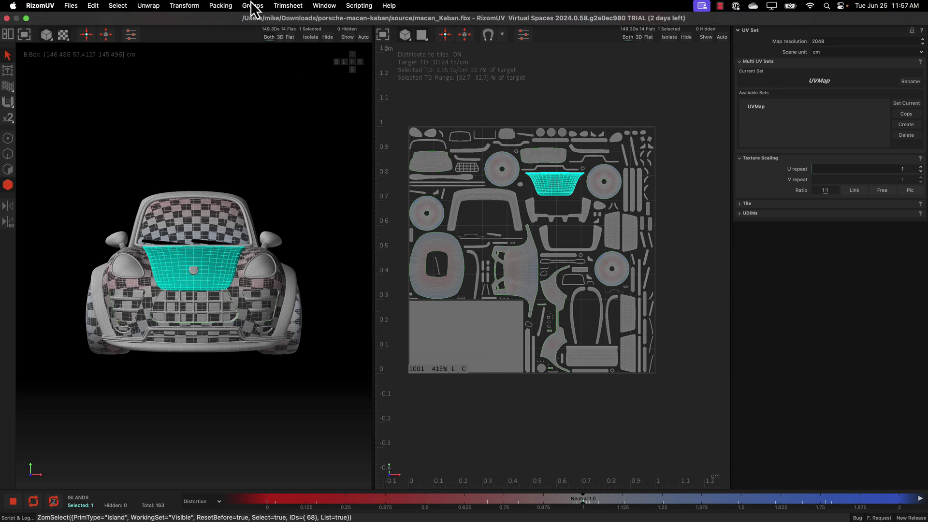
pyautogui.click(212, 7)
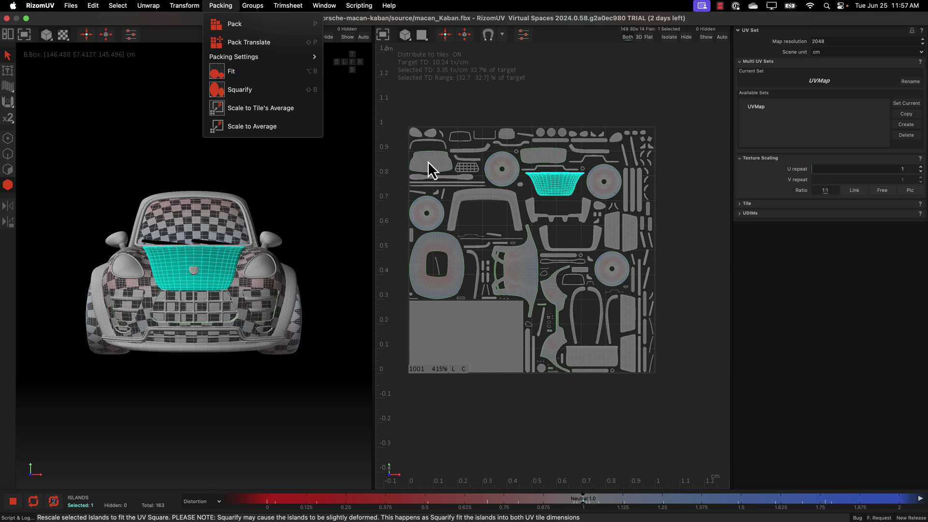
pyautogui.click(242, 92)
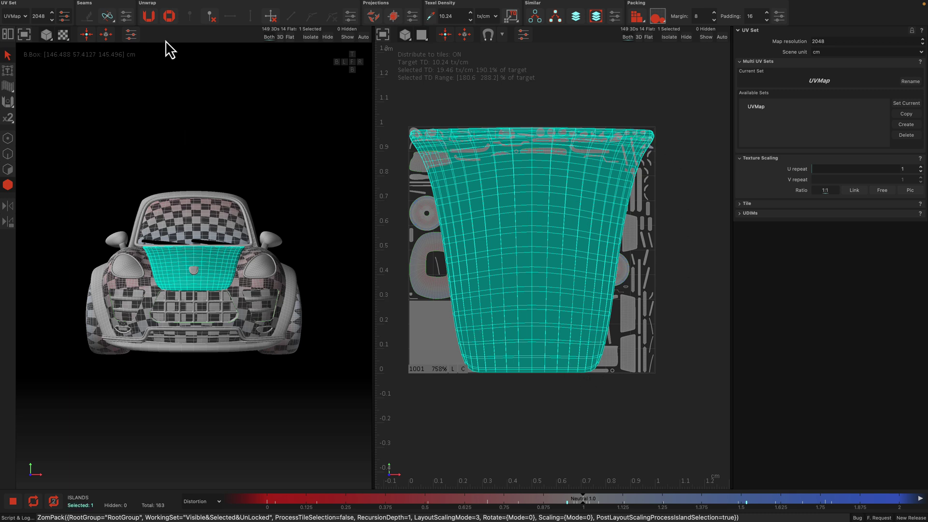
# Repack the squarified hood island with Pack Translate and clear the selection.
pyautogui.click(220, 6)
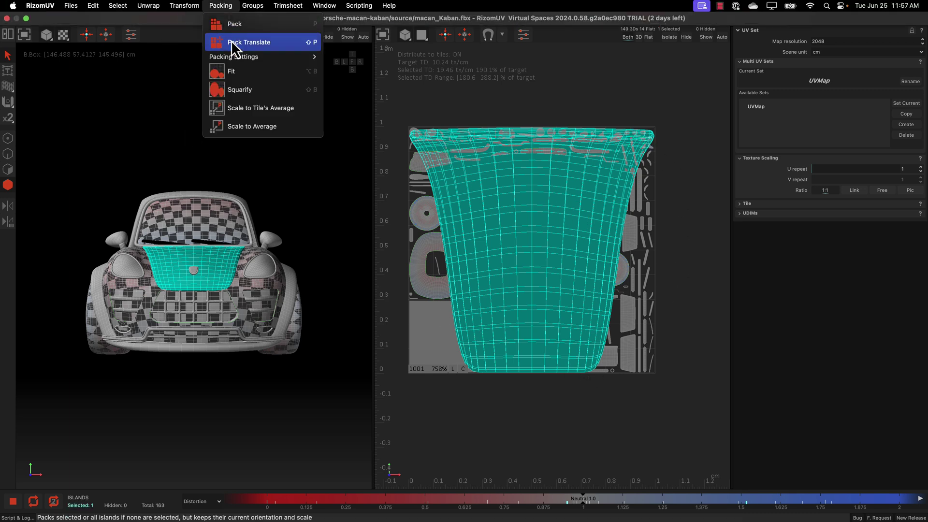
pyautogui.click(248, 43)
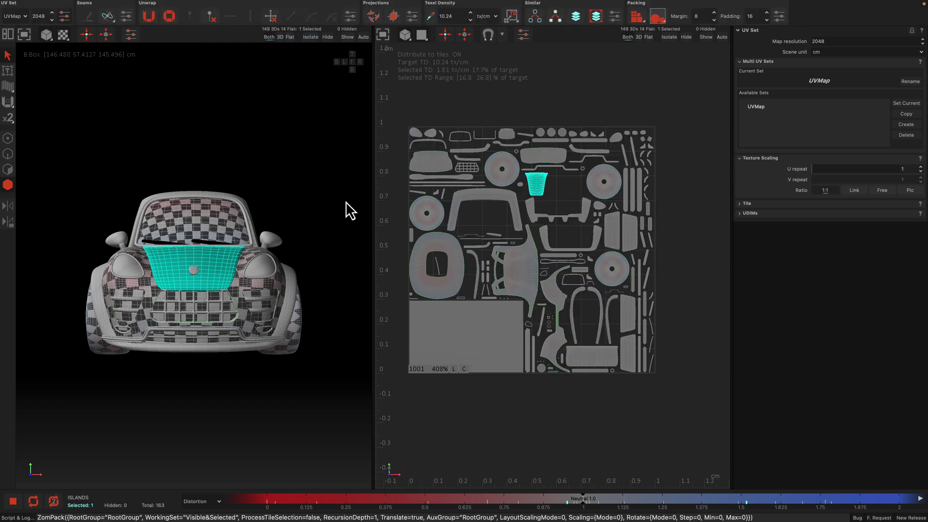
pyautogui.click(298, 184)
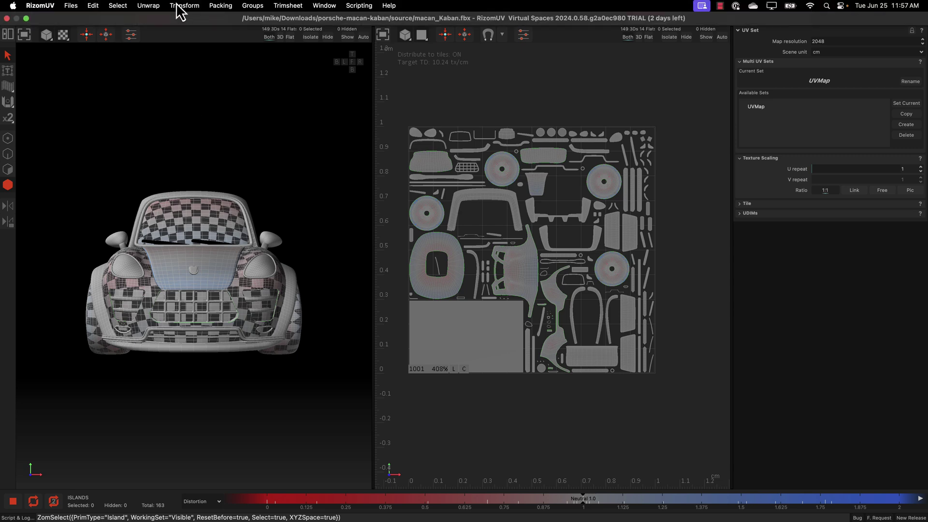
# Unflatten all UV islands to their 3D coordinates and unfold them again into a packed layout.
pyautogui.click(148, 6)
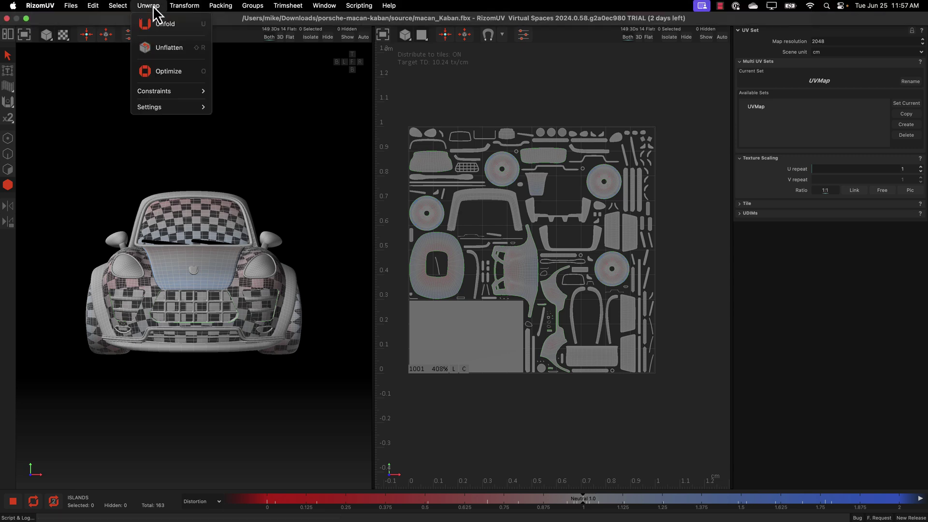
pyautogui.click(161, 54)
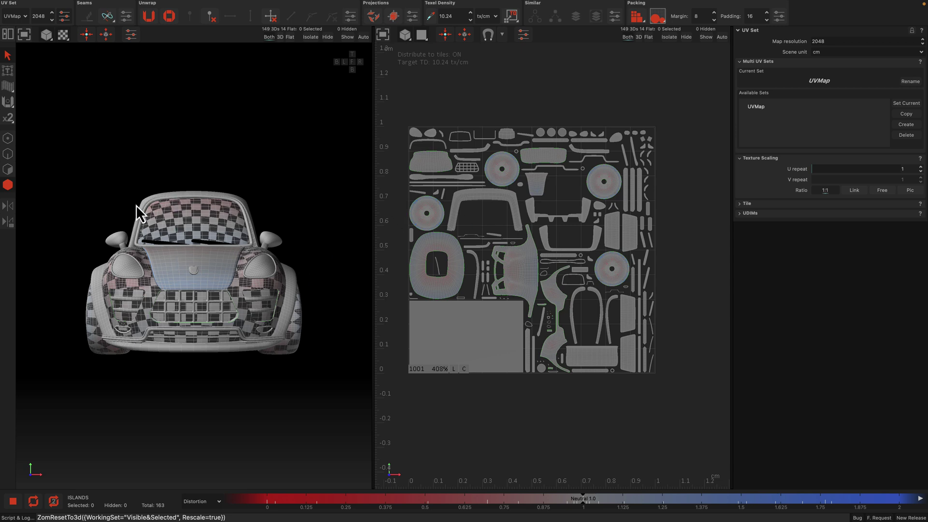
pyautogui.hotkey('ctrl', 'a')
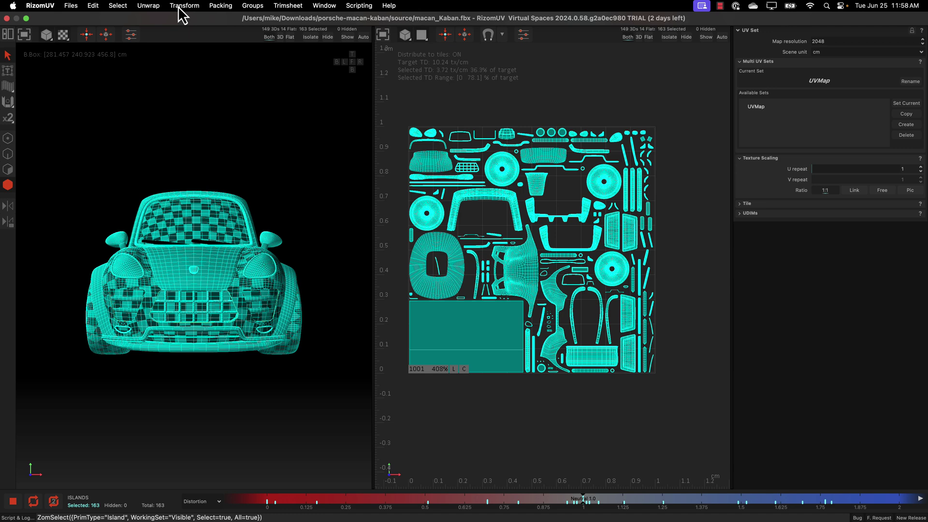
pyautogui.click(148, 6)
pyautogui.click(164, 54)
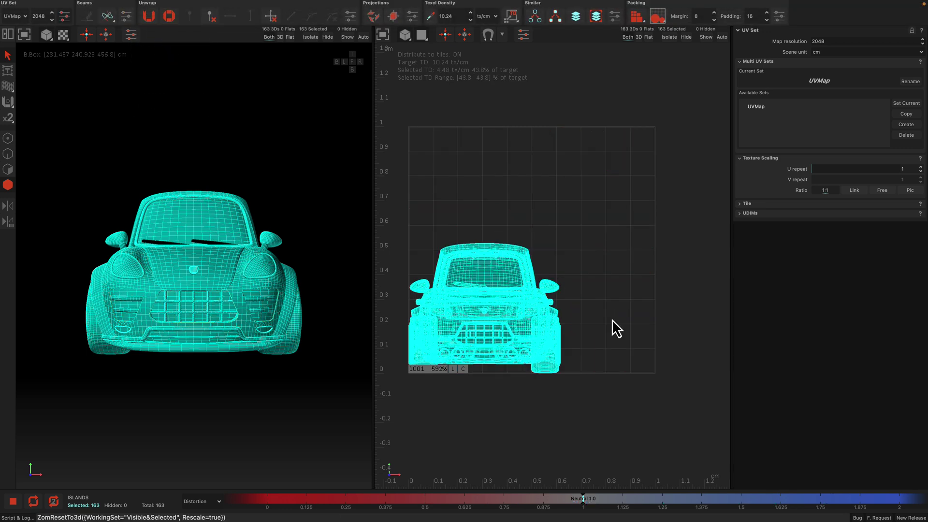
pyautogui.click(307, 177)
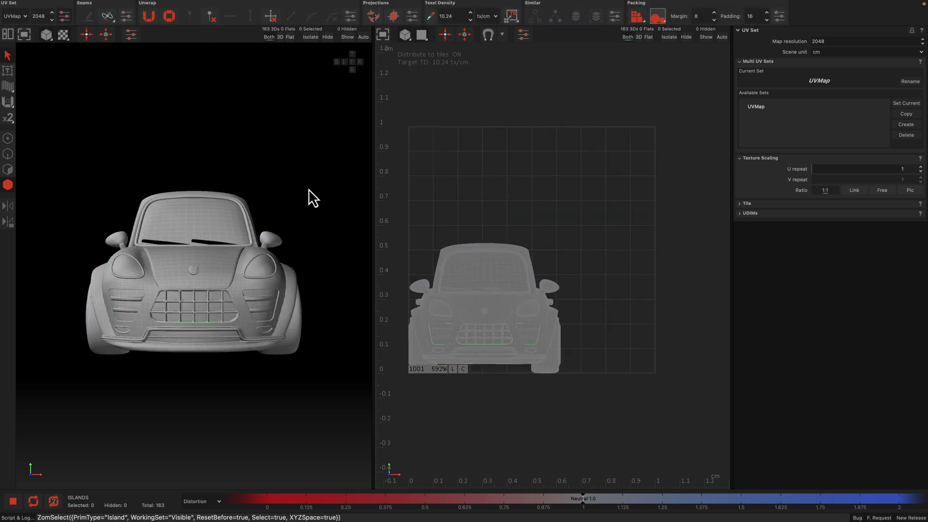
pyautogui.click(151, 20)
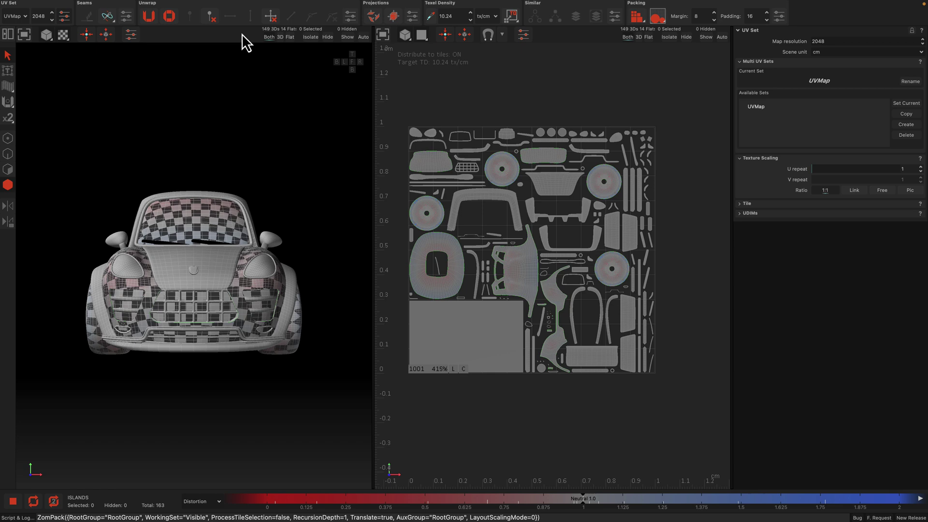
# Optimize the unfolded UV islands of the whole car.
pyautogui.moveTo(248, 4)
pyautogui.click(186, 5)
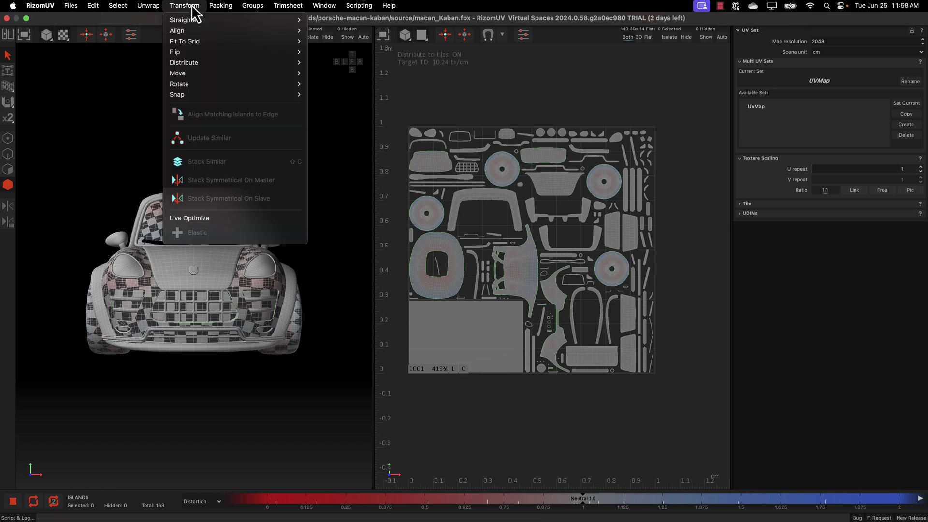
pyautogui.moveTo(191, 44)
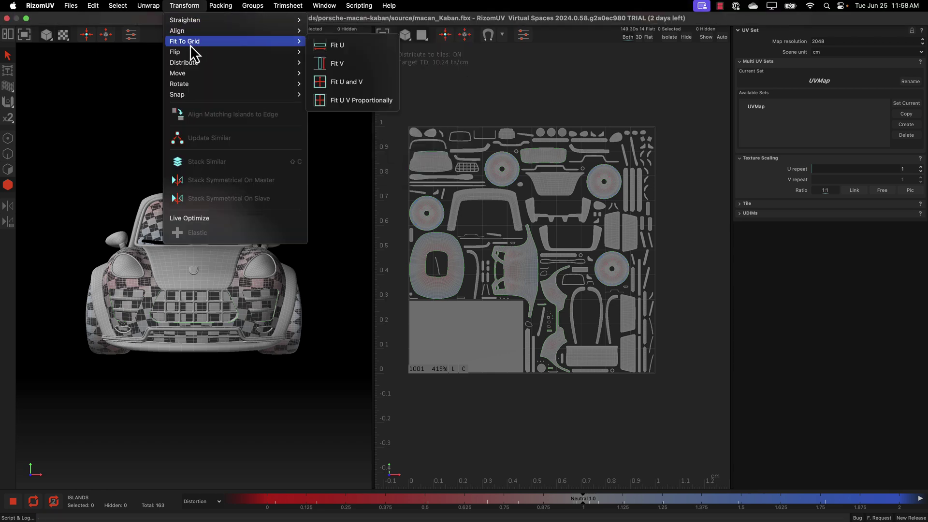
pyautogui.moveTo(249, 6)
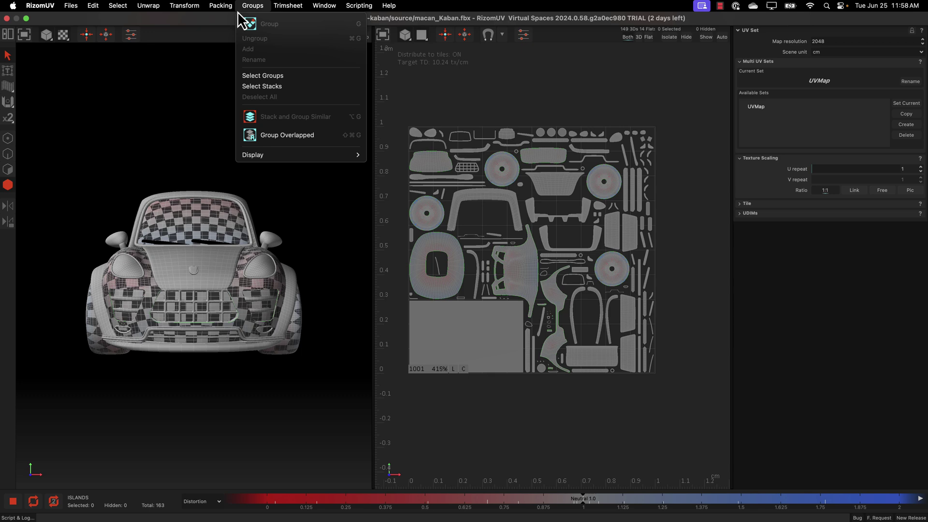
pyautogui.moveTo(146, 9)
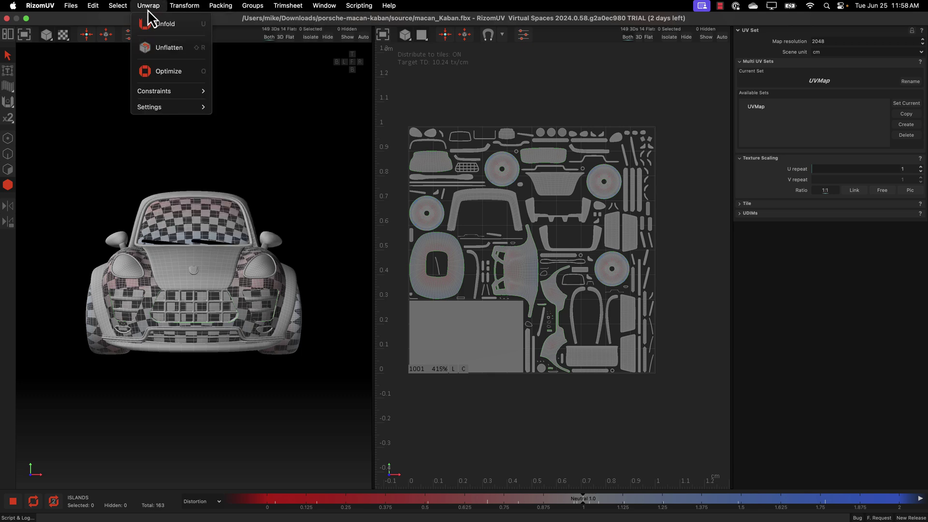
pyautogui.click(159, 71)
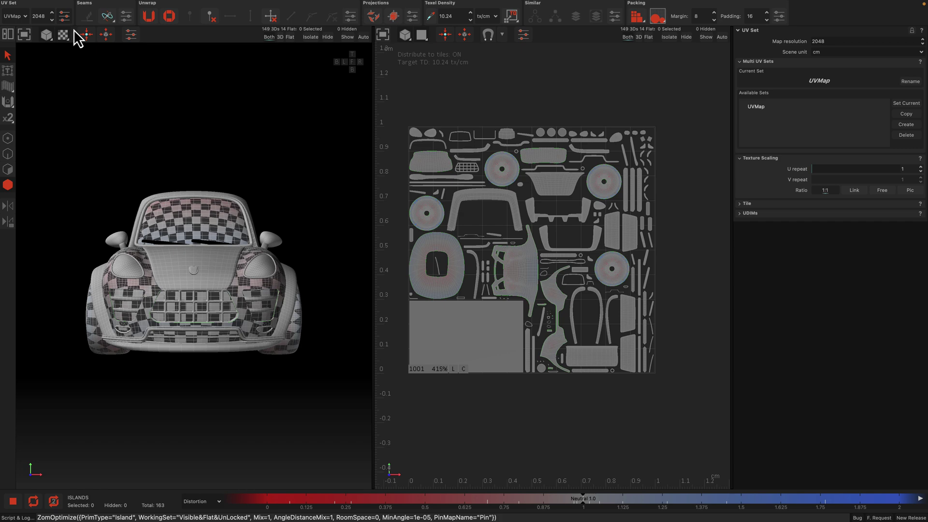
# Highlight the hood, windshield and front grille islands one after another to match them with the UV layout.
pyautogui.click(180, 250)
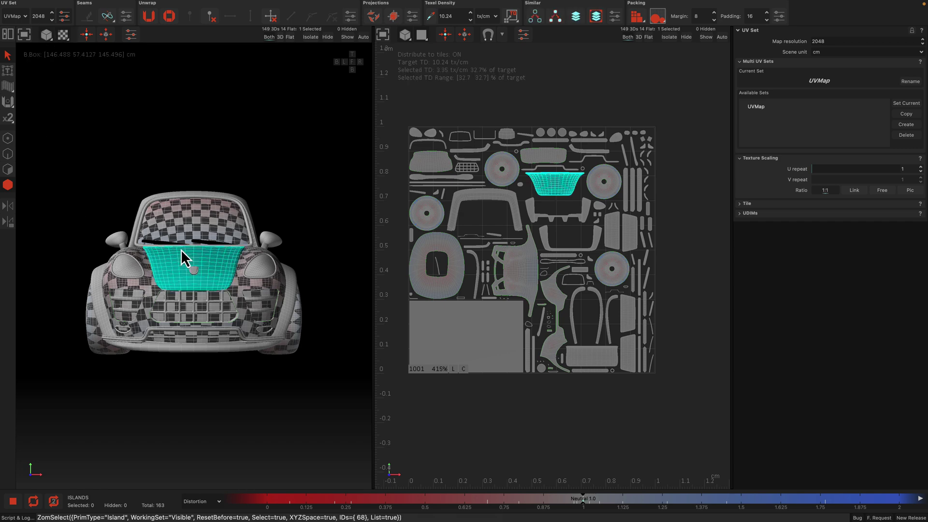
pyautogui.click(184, 214)
pyautogui.click(173, 296)
# Switch to polygon selection and select a horizontal polygon loop across the middle of the hood.
pyautogui.click(7, 170)
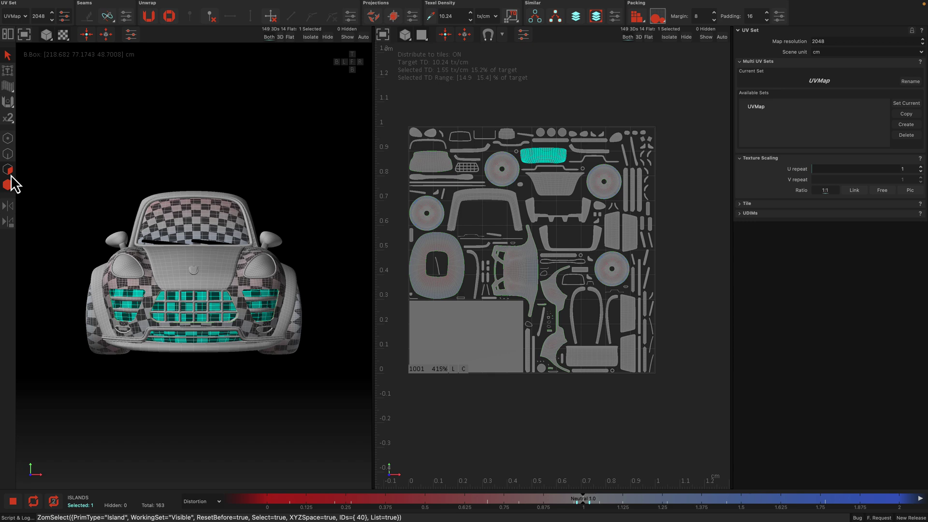
pyautogui.click(163, 272)
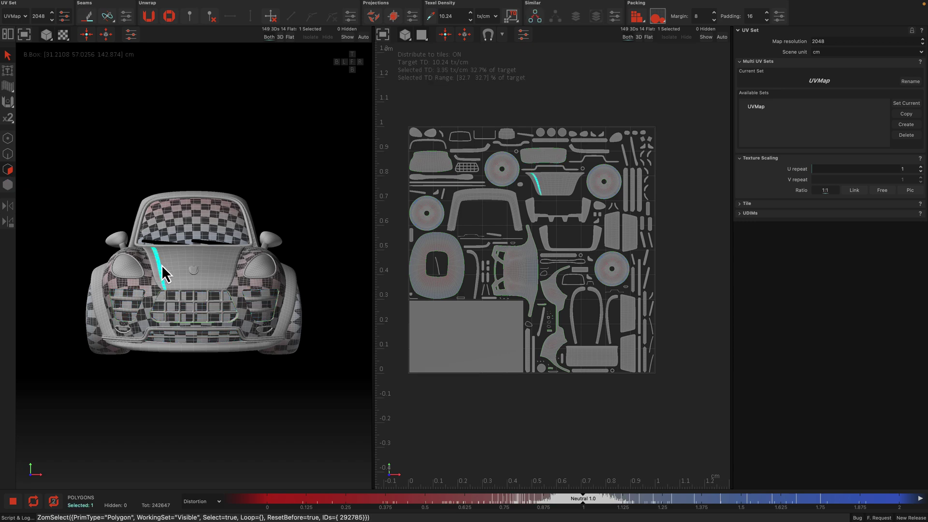
pyautogui.keyDown('shift'); pyautogui.click(165, 273); pyautogui.keyUp('shift')
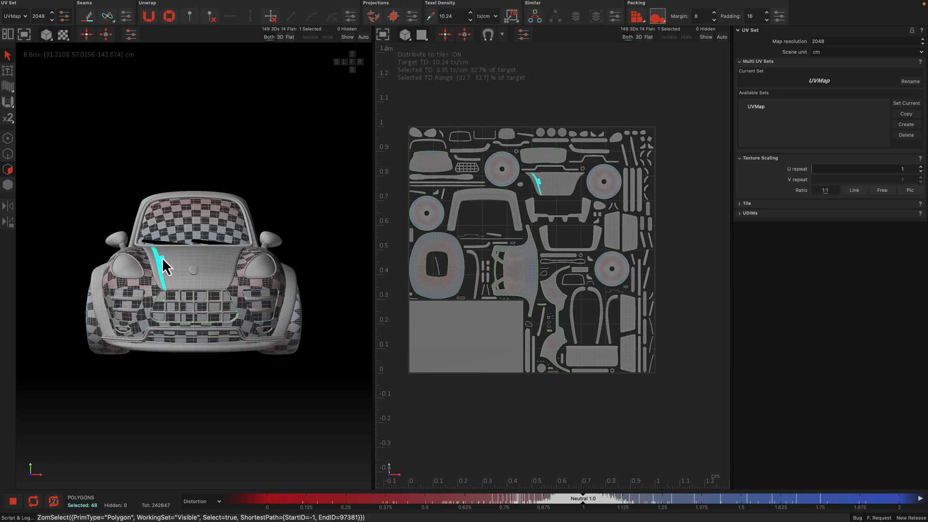
pyautogui.doubleClick(172, 275)
pyautogui.doubleClick(174, 270)
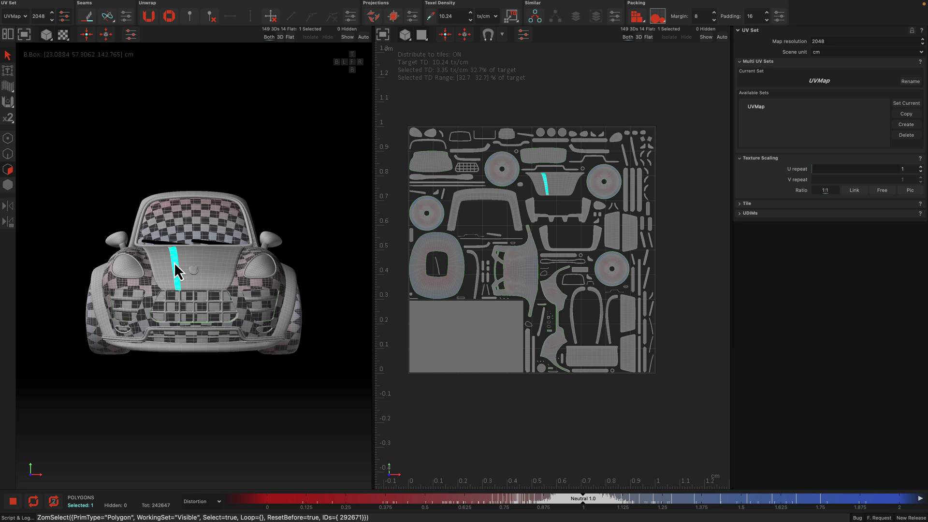
pyautogui.doubleClick(179, 262)
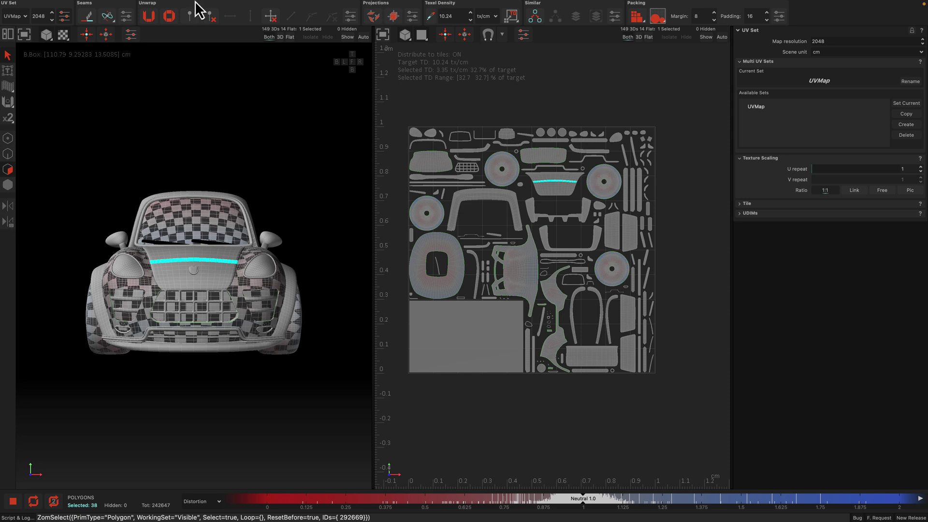
# Unfold only the selected polygon loop on the hood.
pyautogui.moveTo(193, 4)
pyautogui.click(144, 6)
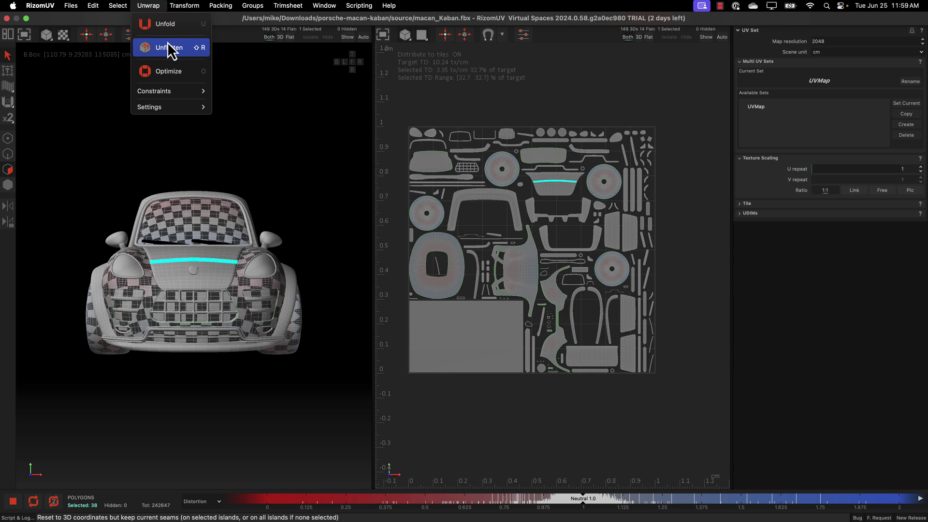
pyautogui.click(173, 30)
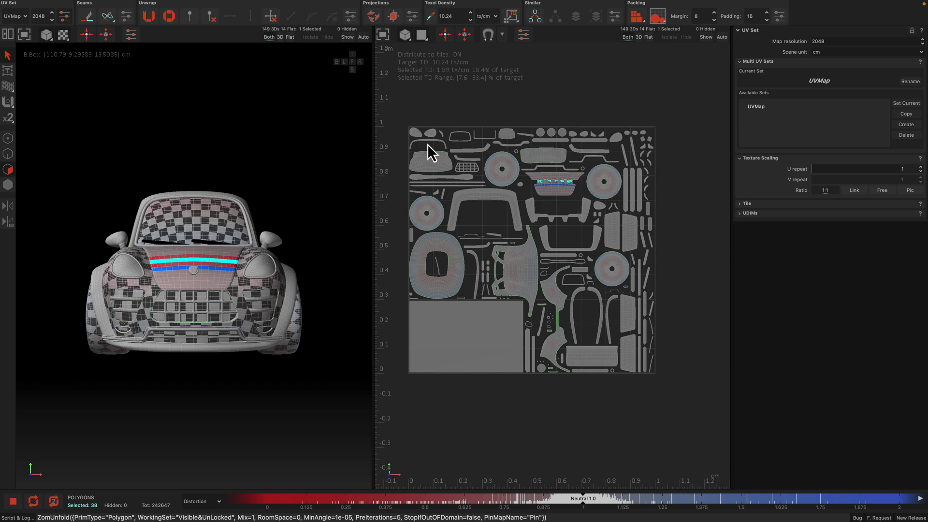
# Review the UV snapshot and mesh export settings for Export UVs, and close them without exporting.
pyautogui.moveTo(178, 2)
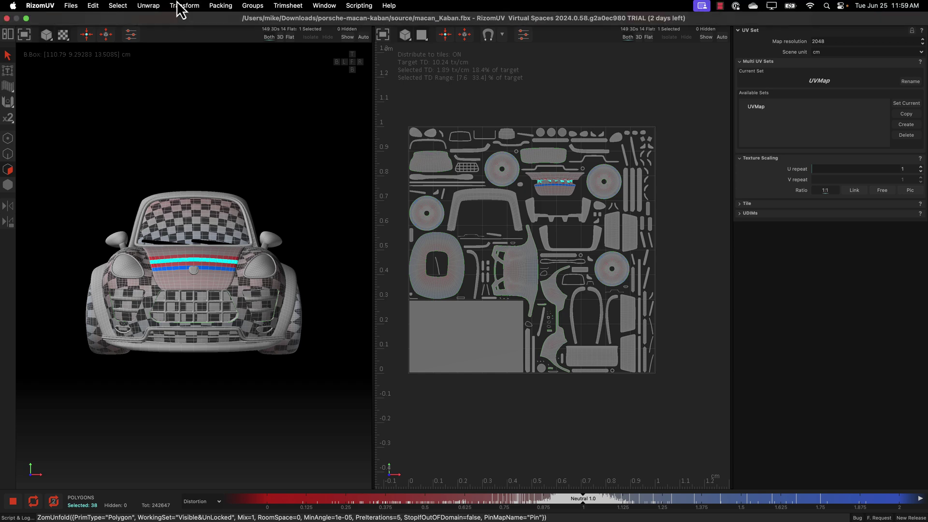
pyautogui.click(70, 6)
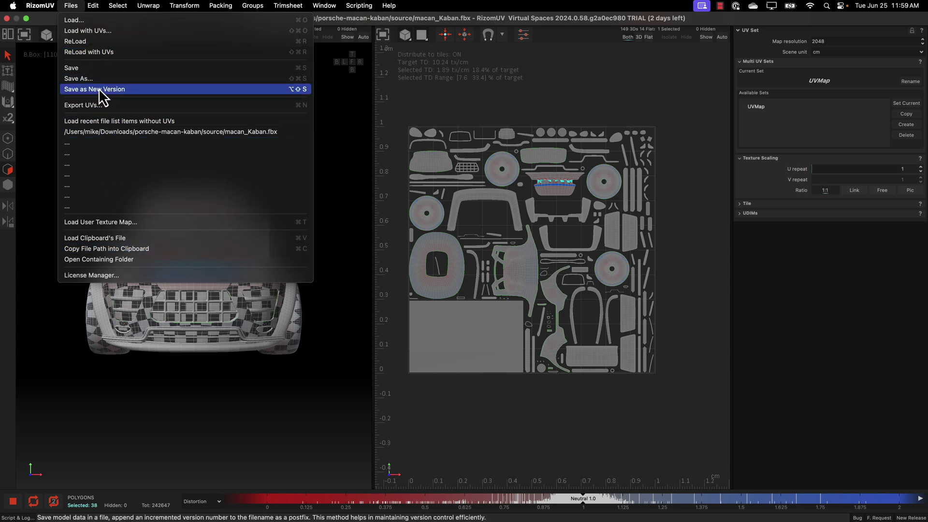
pyautogui.click(96, 104)
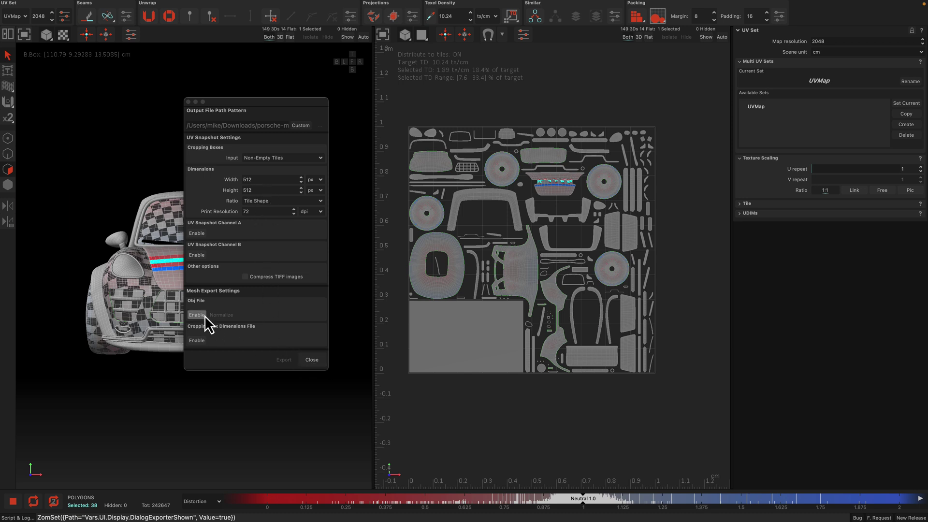
pyautogui.click(309, 361)
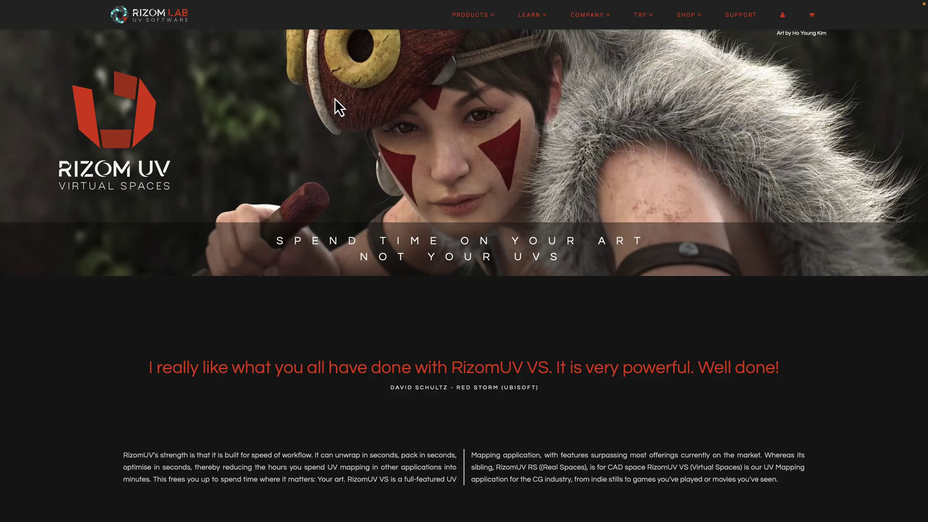
# On the Rizom-Lab website, read the RizomUV Virtual Spaces page's sections on unwraps, packing, autoseams, UDIMs and multichannels.
pyautogui.moveTo(472, 15)
pyautogui.scroll(-7, 435, 357)
pyautogui.scroll(-1, 433, 349)
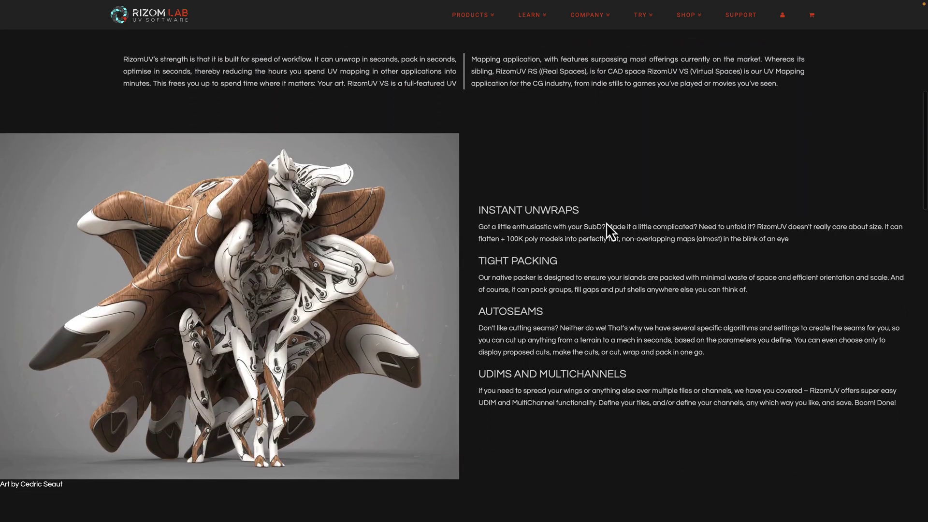
pyautogui.scroll(-1, 534, 237)
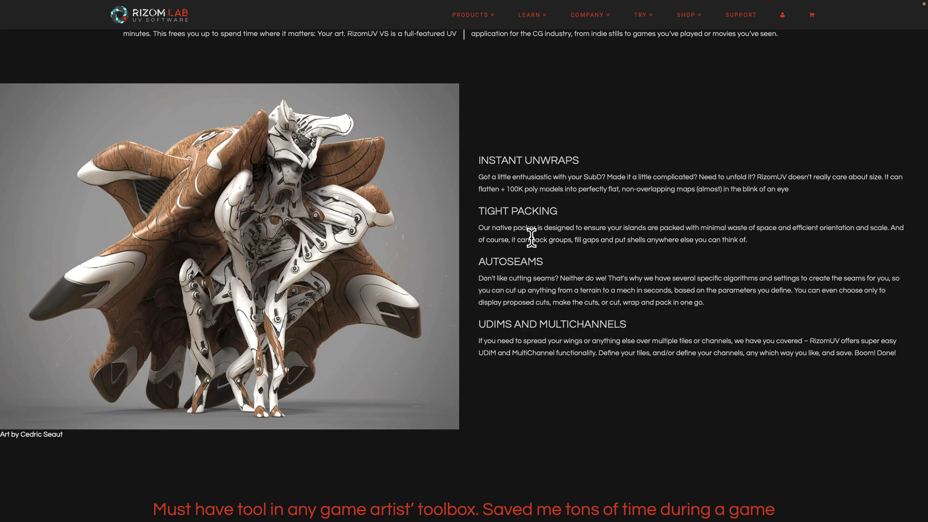
pyautogui.scroll(-1, 532, 237)
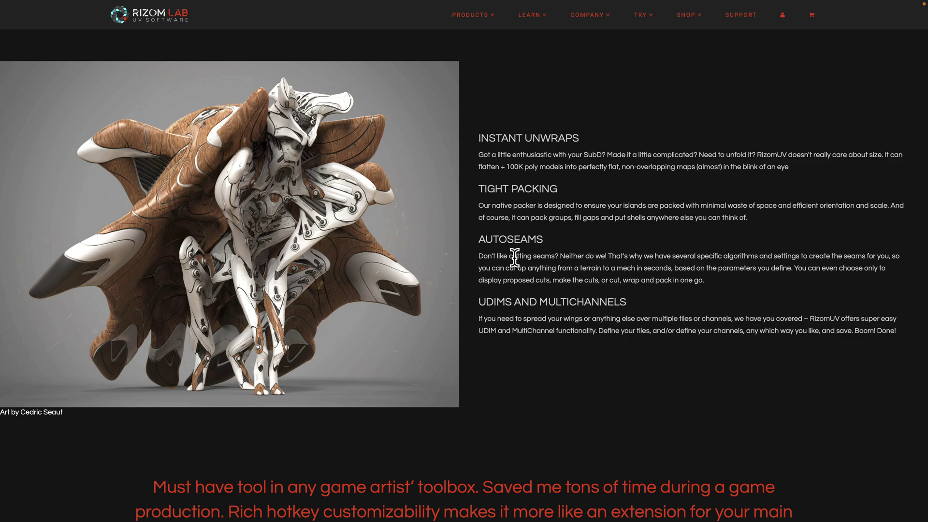
pyautogui.scroll(-3, 542, 256)
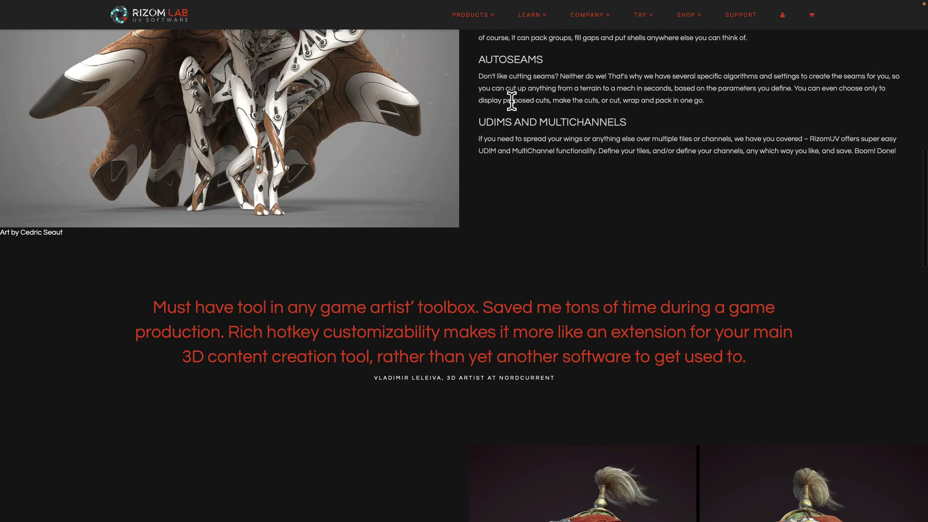
# Read the RizomUV Virtual Spaces page's sections on brushes, Supersharp Optimisation and adaptability, including the artist testimonials.
pyautogui.scroll(-6, 588, 162)
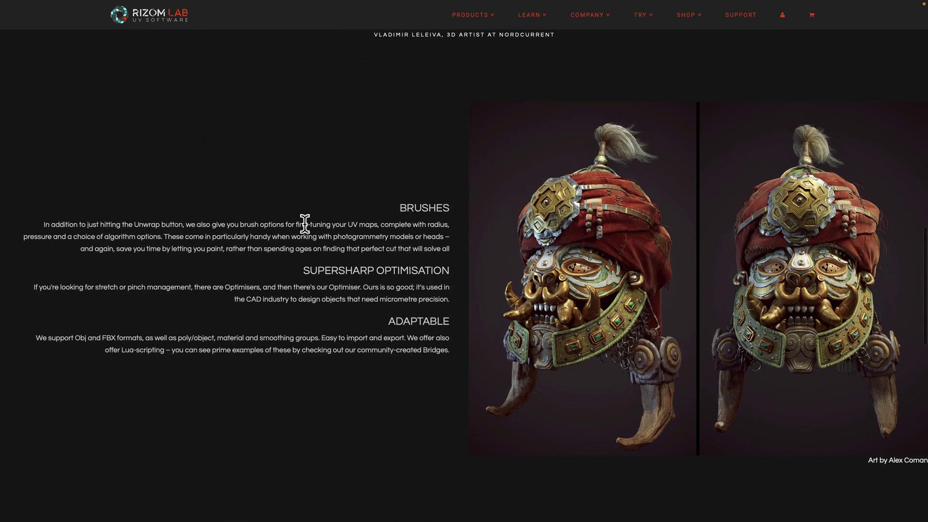
pyautogui.scroll(-1, 357, 223)
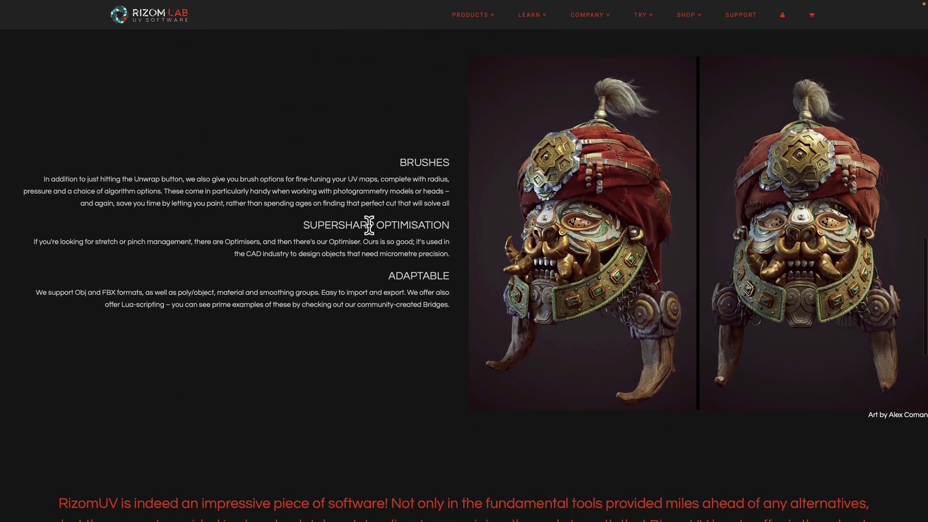
pyautogui.scroll(-8, 386, 242)
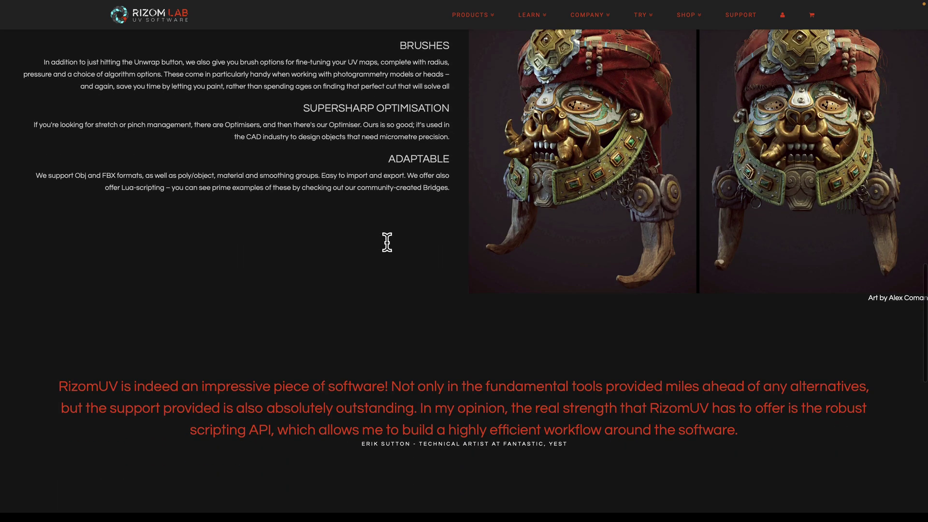
pyautogui.scroll(-4, 435, 247)
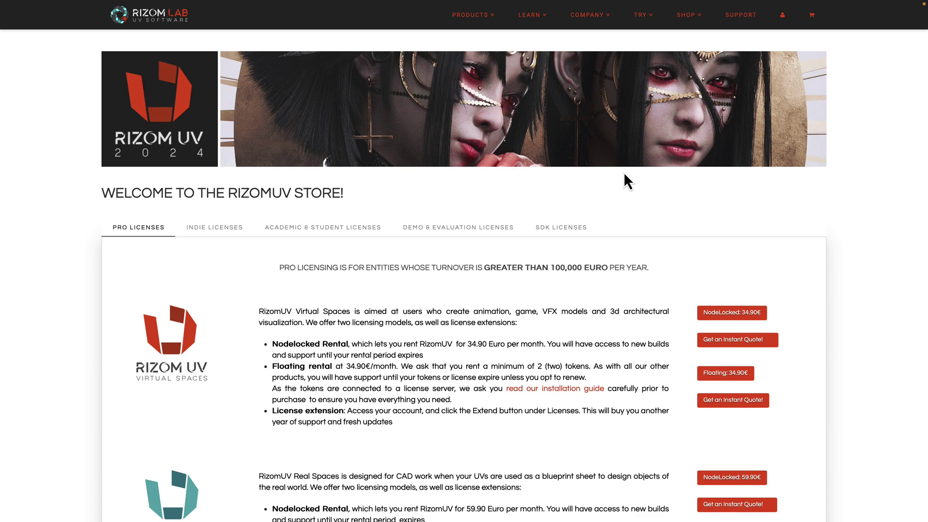
# Compare the Pro and Indie licensing terms and prices for RizomUV Virtual Spaces in the RizomUV store.
pyautogui.scroll(-1, 494, 352)
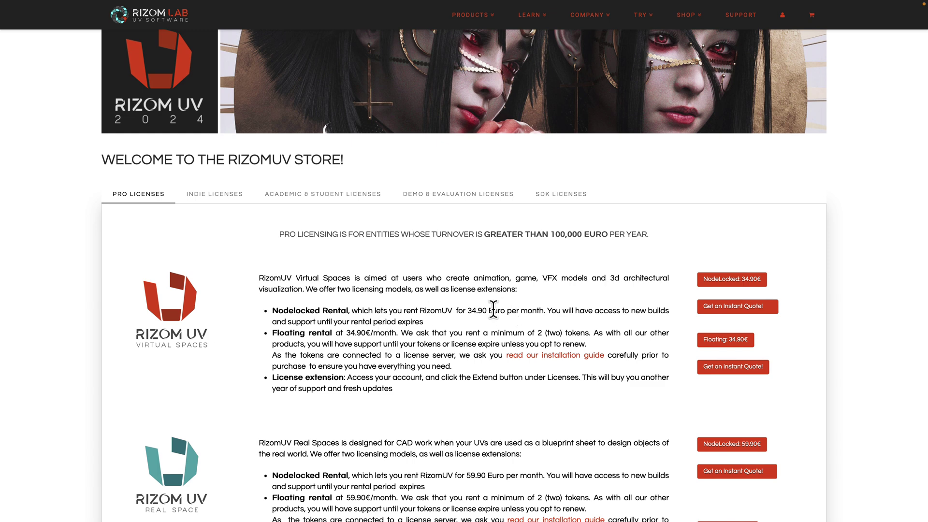
pyautogui.click(207, 195)
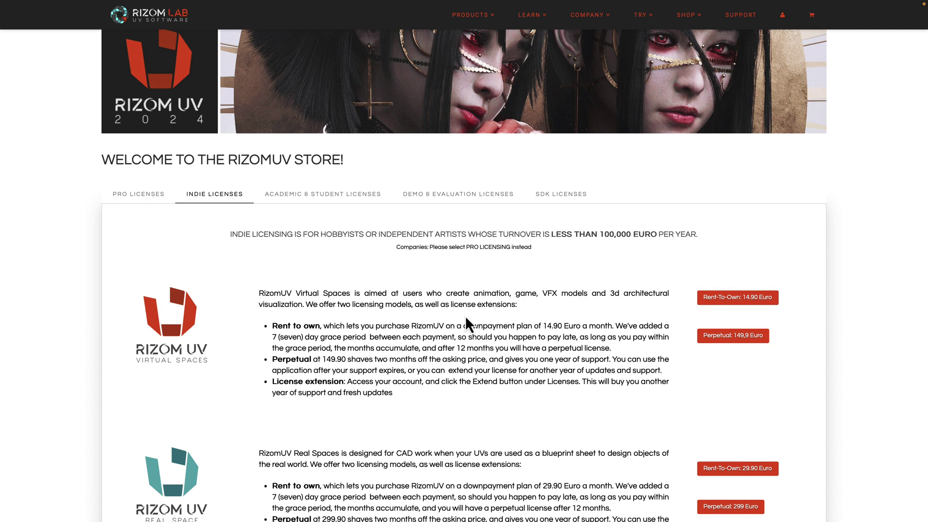
pyautogui.click(168, 188)
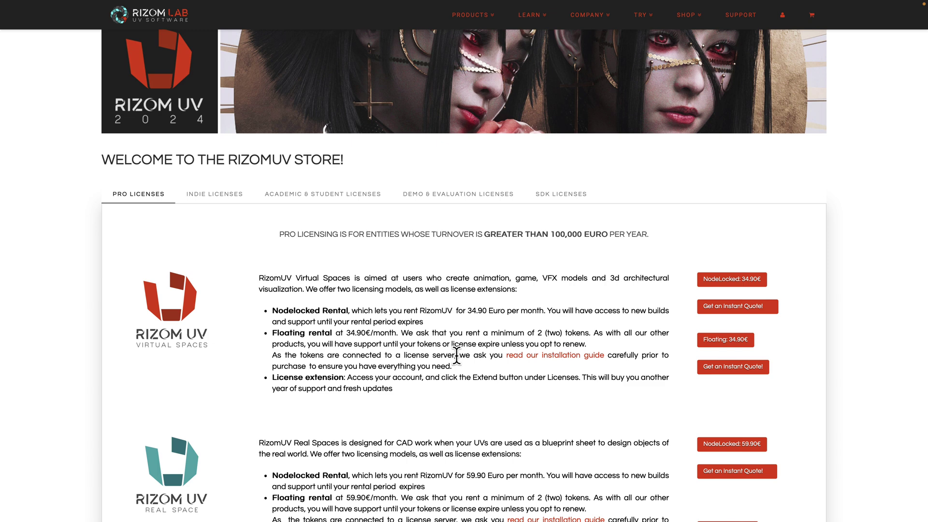
pyautogui.click(237, 194)
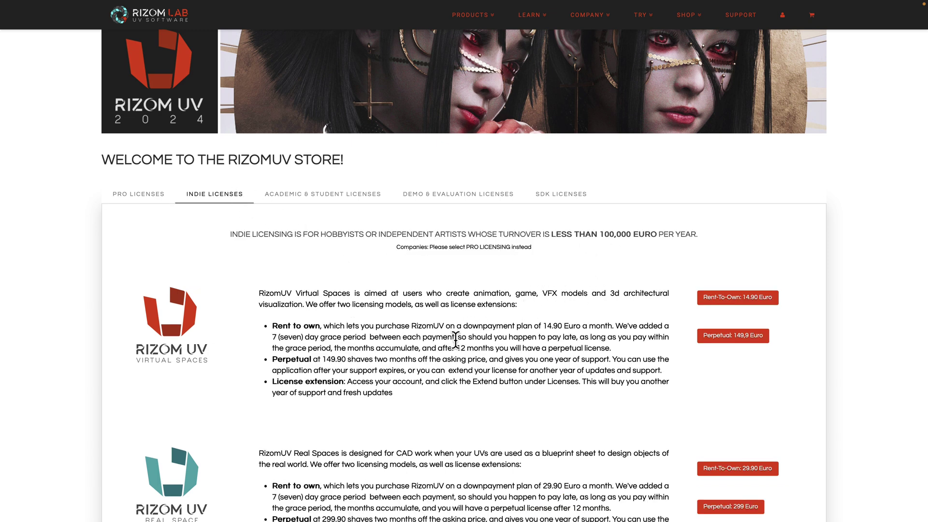
pyautogui.click(149, 198)
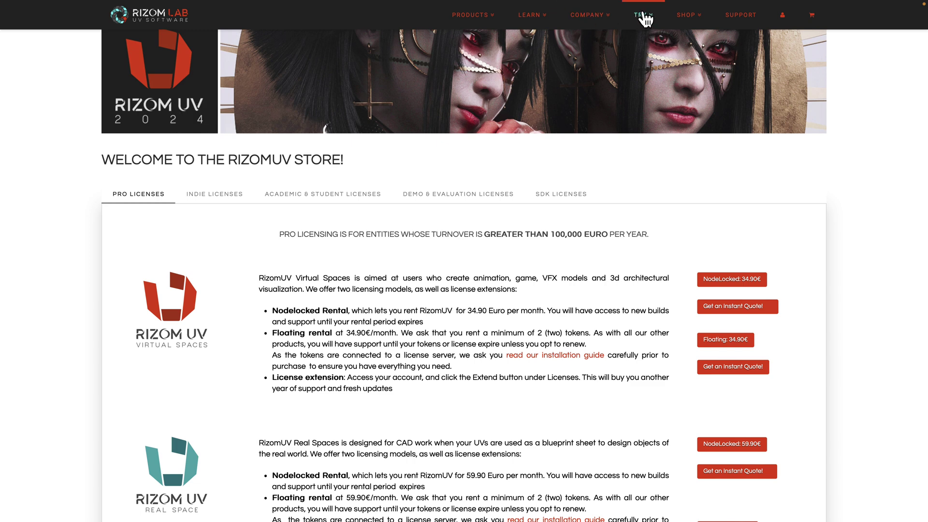
# Open the RizomUV Setup Download page and review the production, development and previous builds offered for each operating system.
pyautogui.moveTo(326, 3)
pyautogui.moveTo(643, 17)
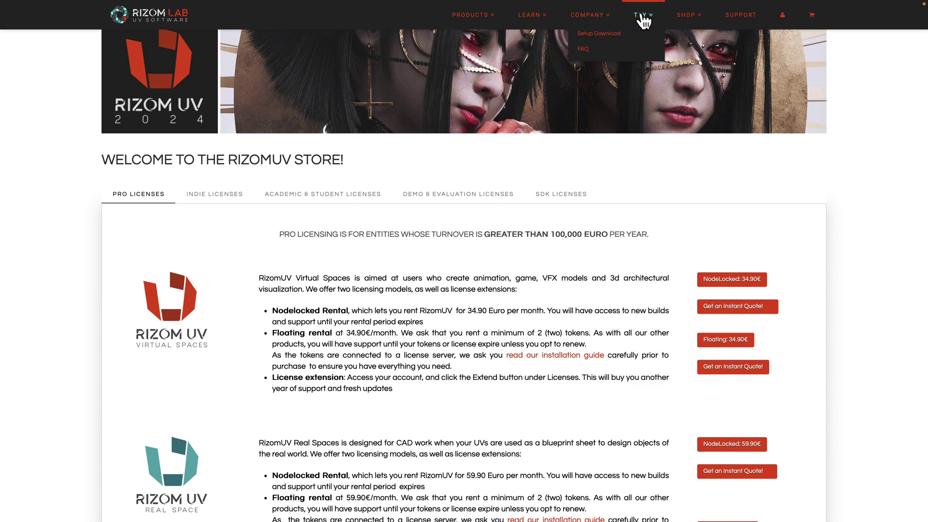
pyautogui.click(618, 33)
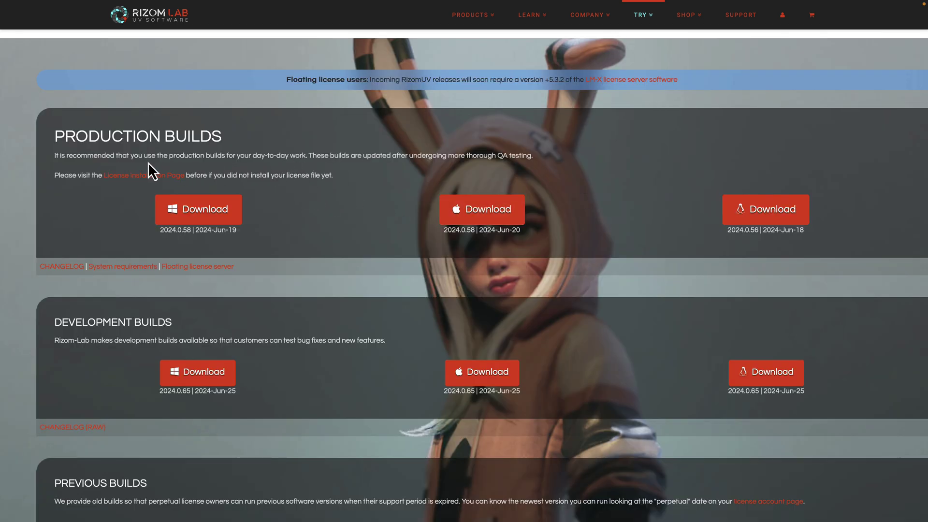
pyautogui.scroll(-3, 413, 230)
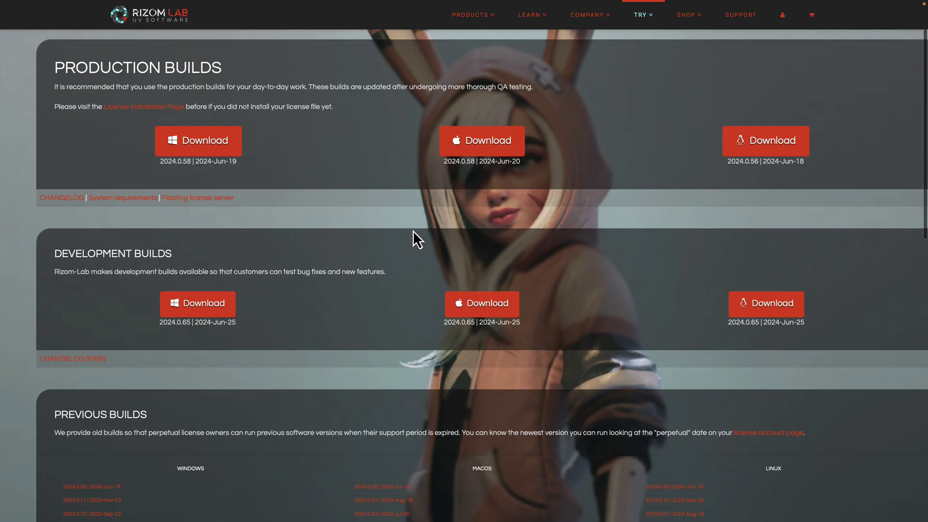
pyautogui.scroll(3, 413, 230)
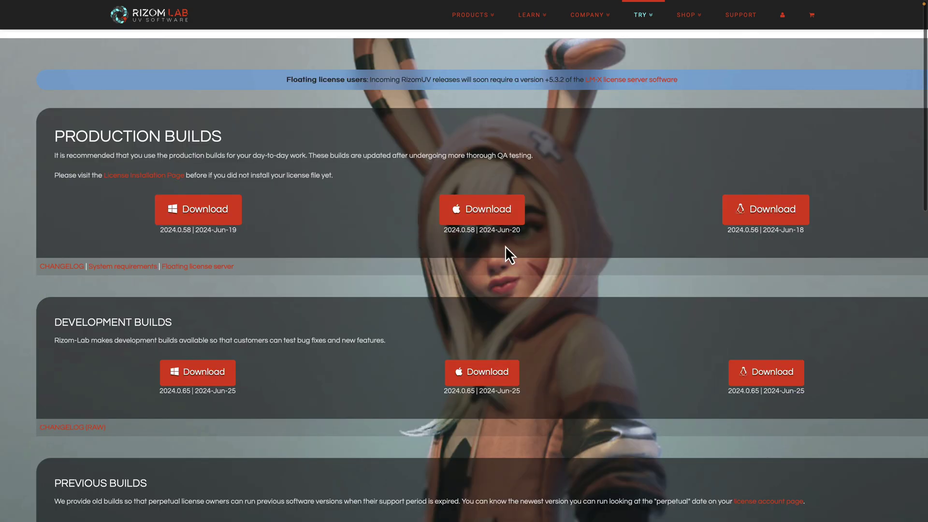